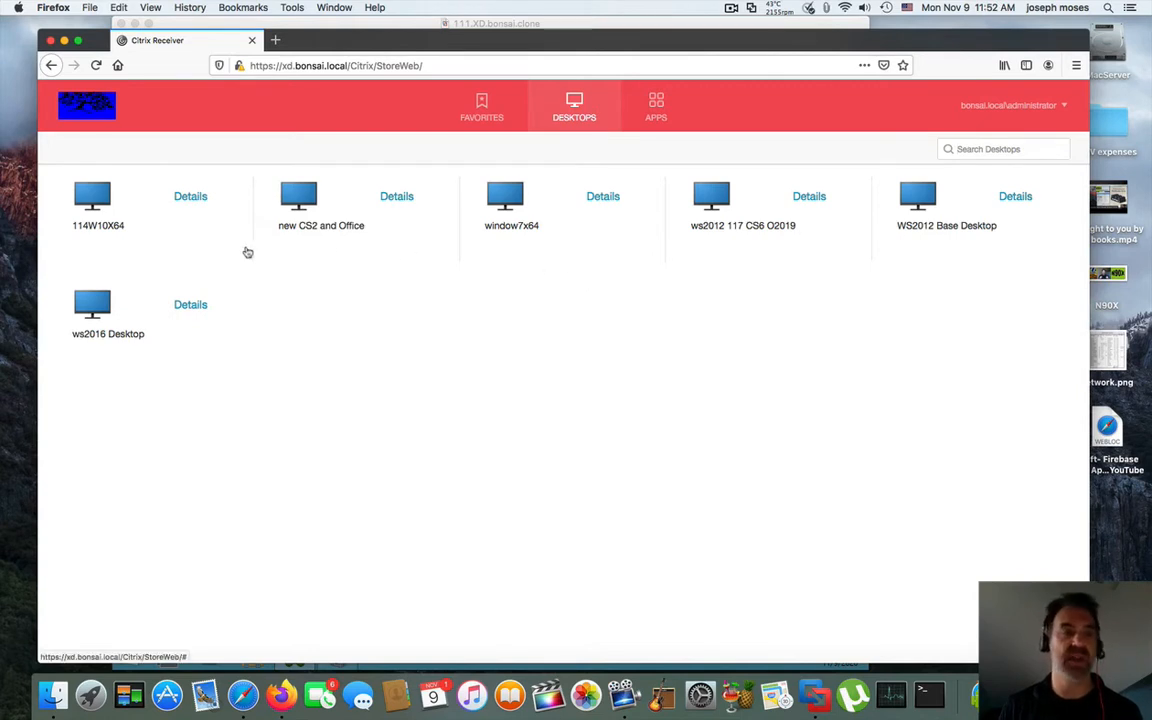
Launch the 114W10X64 virtual desktop and check its Start menu
click(89, 205)
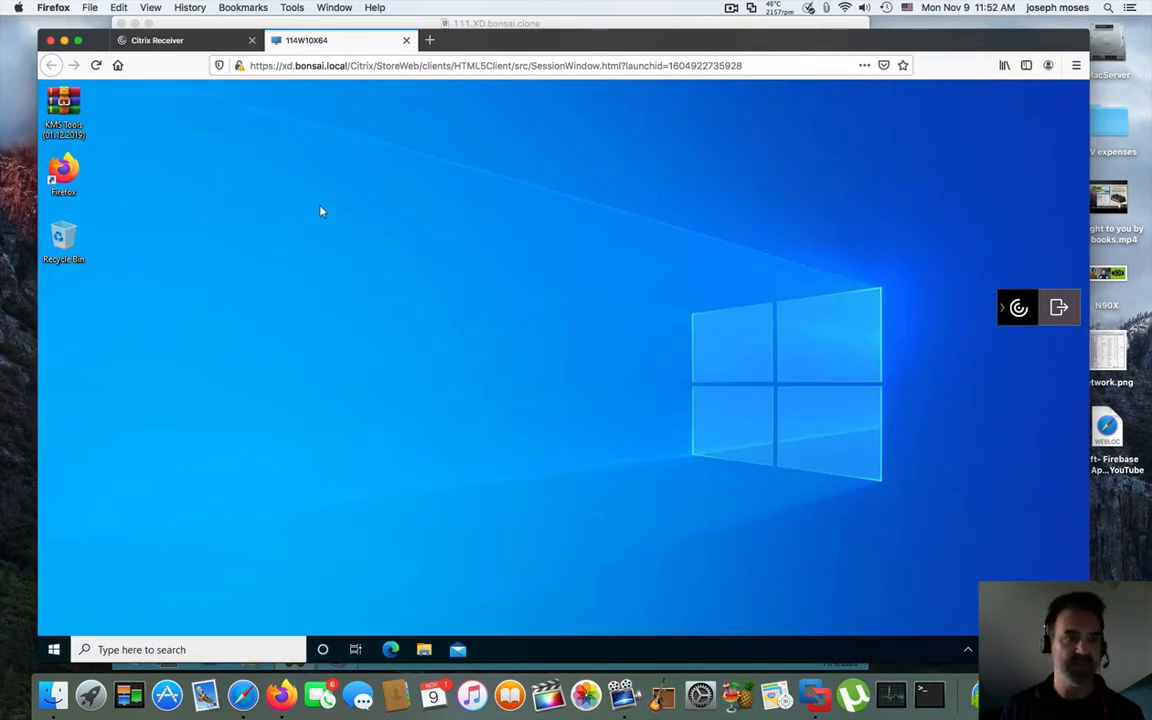
click(54, 649)
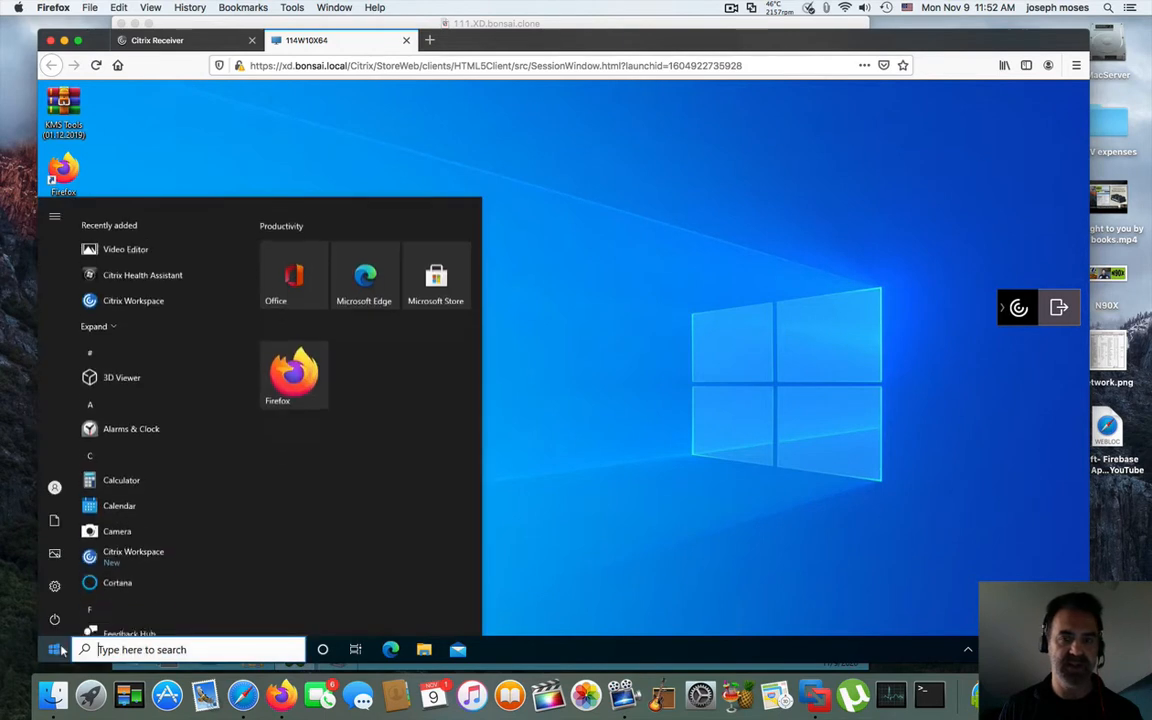
click(615, 247)
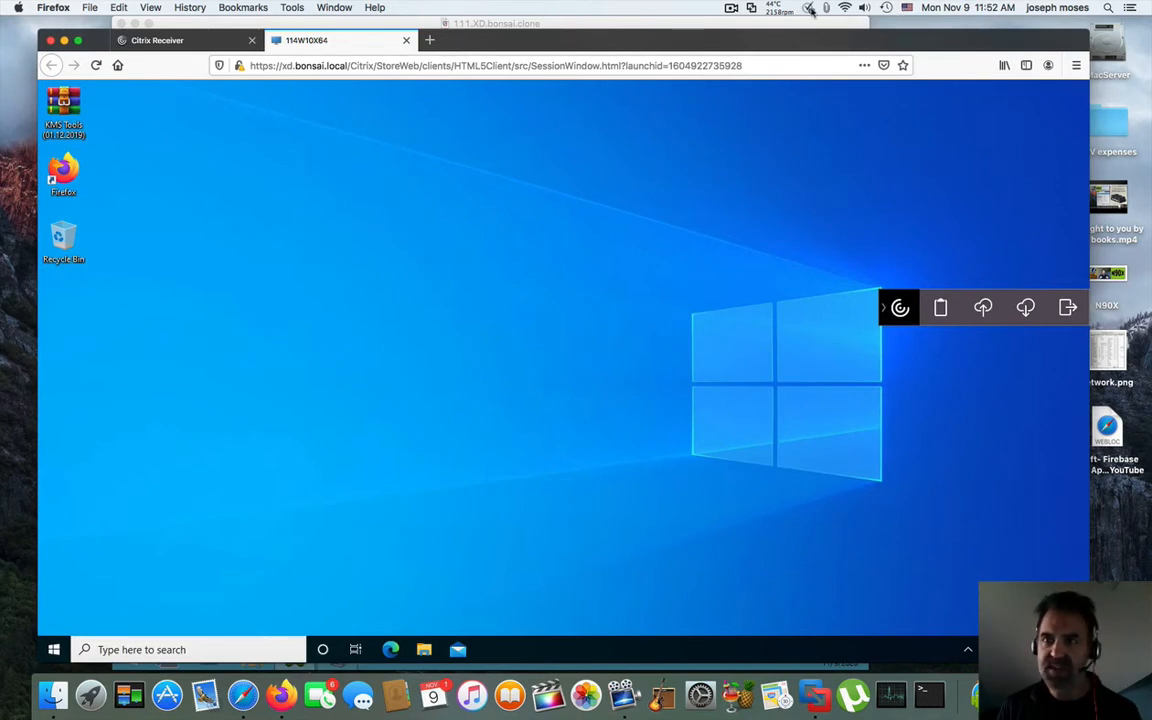
Launch Adobe Photoshop CS6 from the apps published in the Citrix store
click(185, 42)
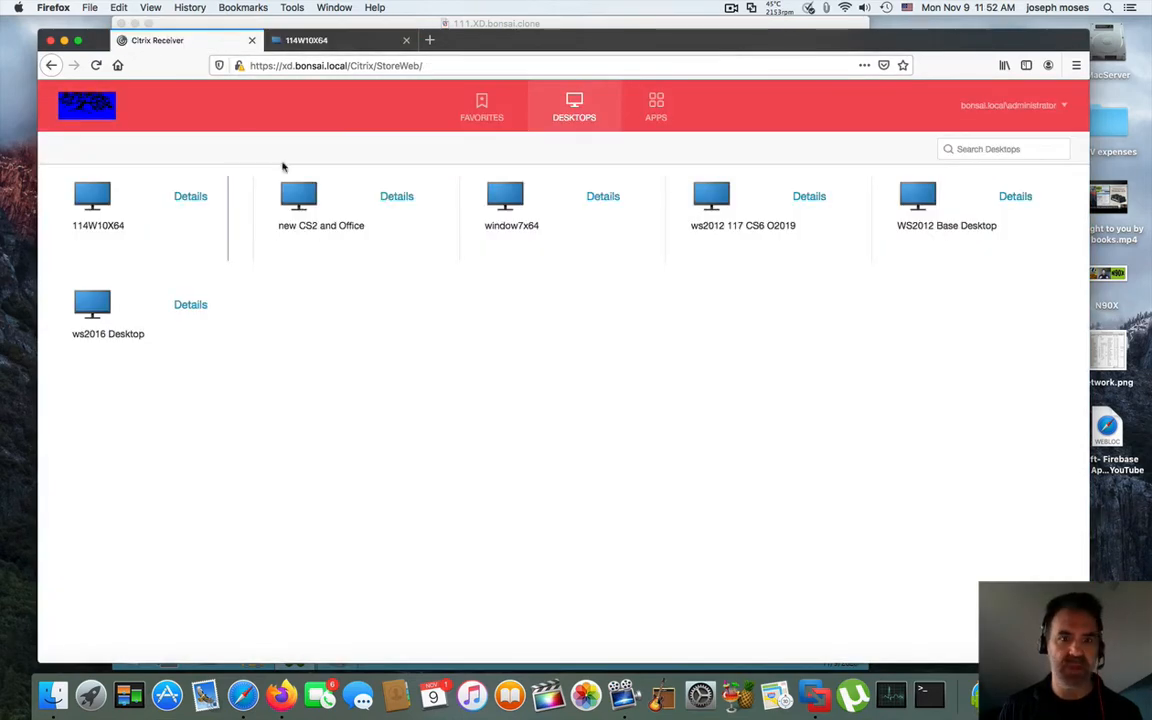
click(656, 108)
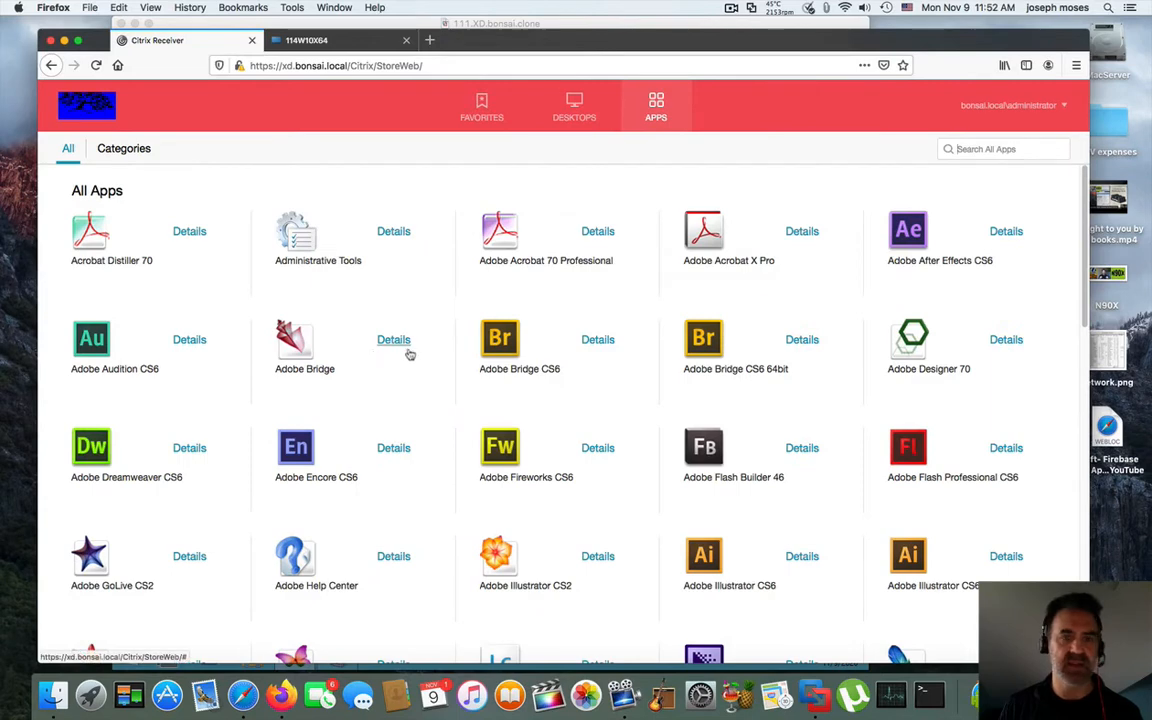
scroll(589, 363, down, 3)
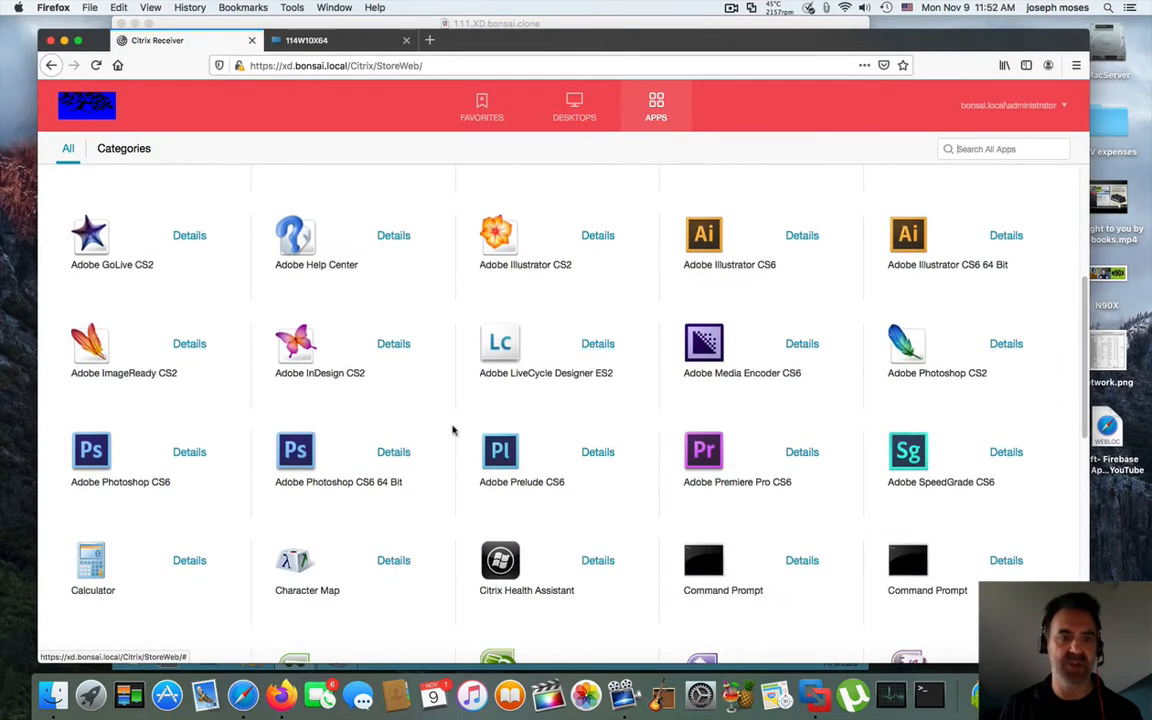
click(91, 452)
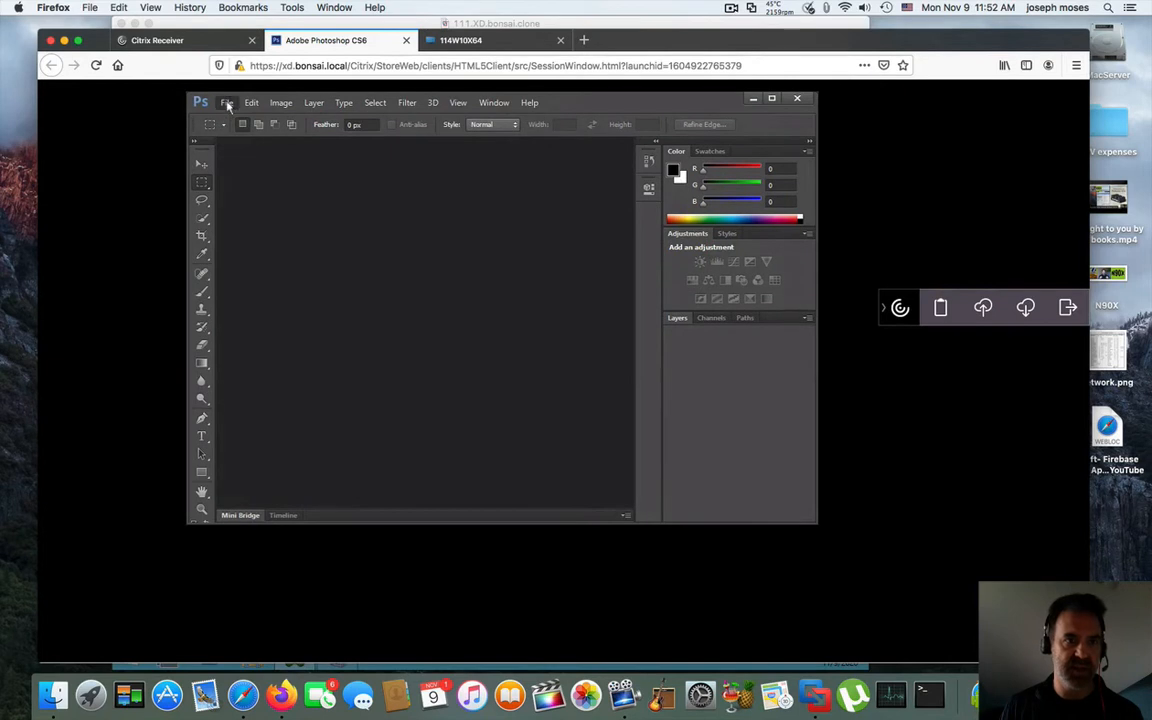
Create a new Photoshop document with the default settings
click(227, 103)
click(240, 118)
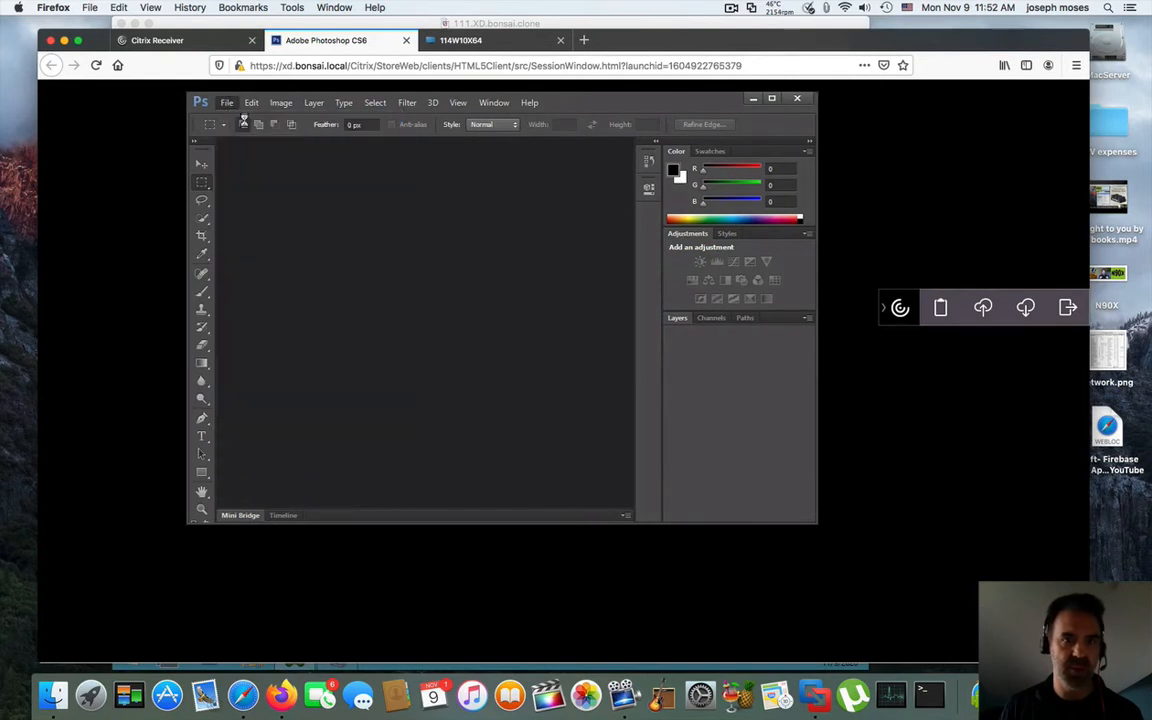
key(Return)
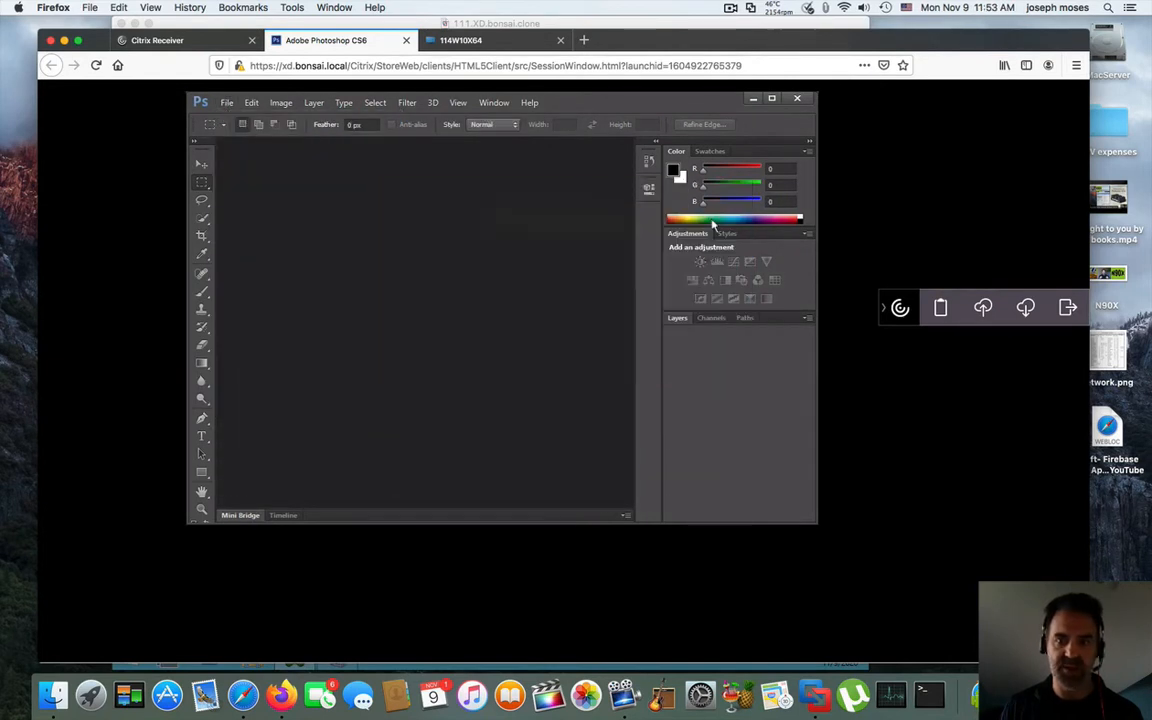
Marquee a narrow vertical rectangle near the middle of the canvas and paint black brush strokes inside it
mouse_move(348, 260)
mouse_down()
mouse_move(424, 255)
mouse_move(420, 376)
mouse_move(443, 362)
mouse_up()
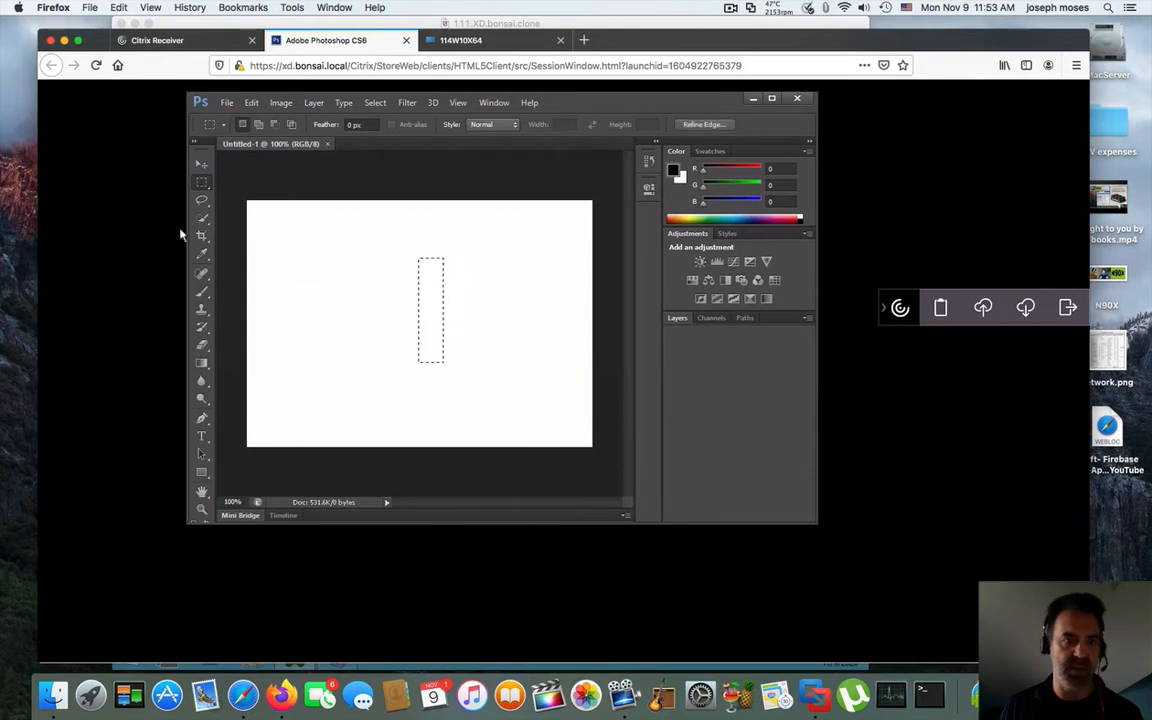
click(203, 218)
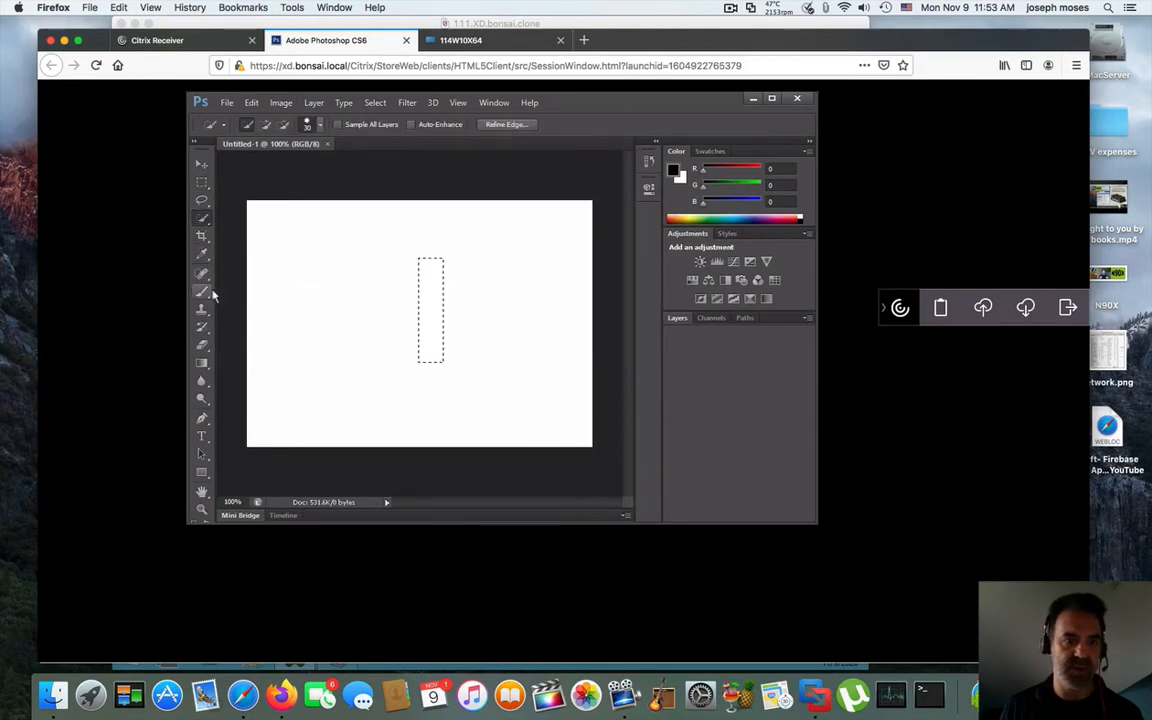
click(202, 291)
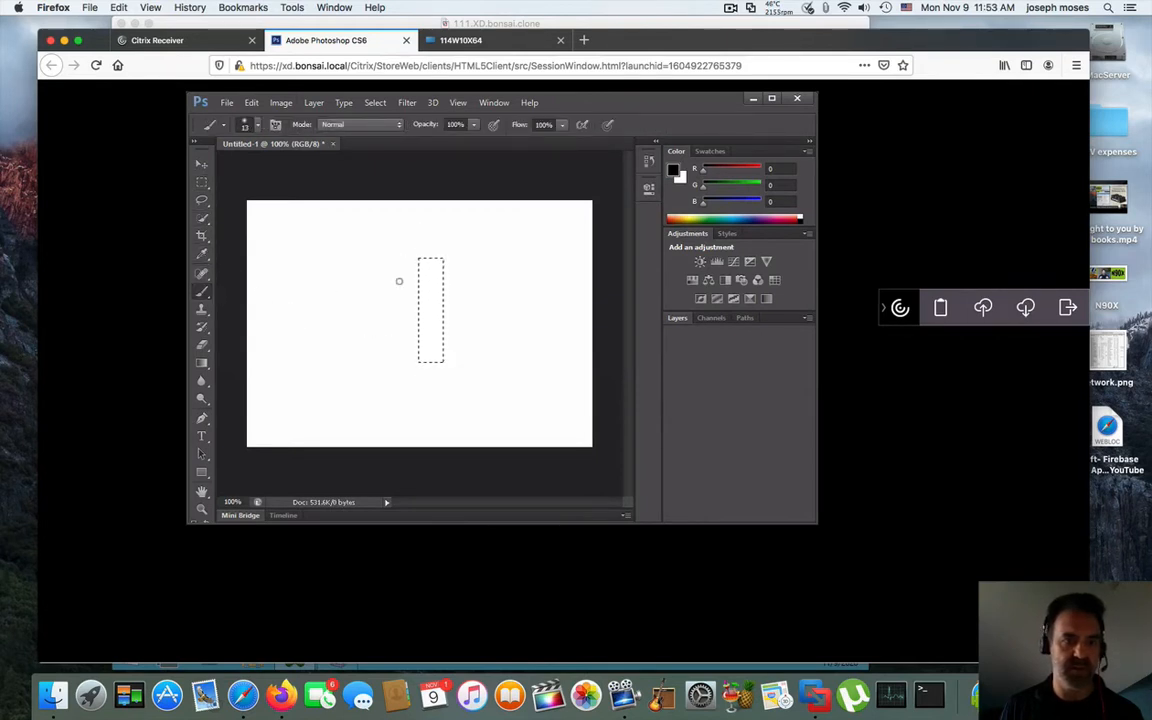
click(440, 280)
mouse_move(466, 310)
mouse_down()
mouse_move(412, 311)
mouse_move(428, 301)
mouse_move(433, 355)
mouse_up()
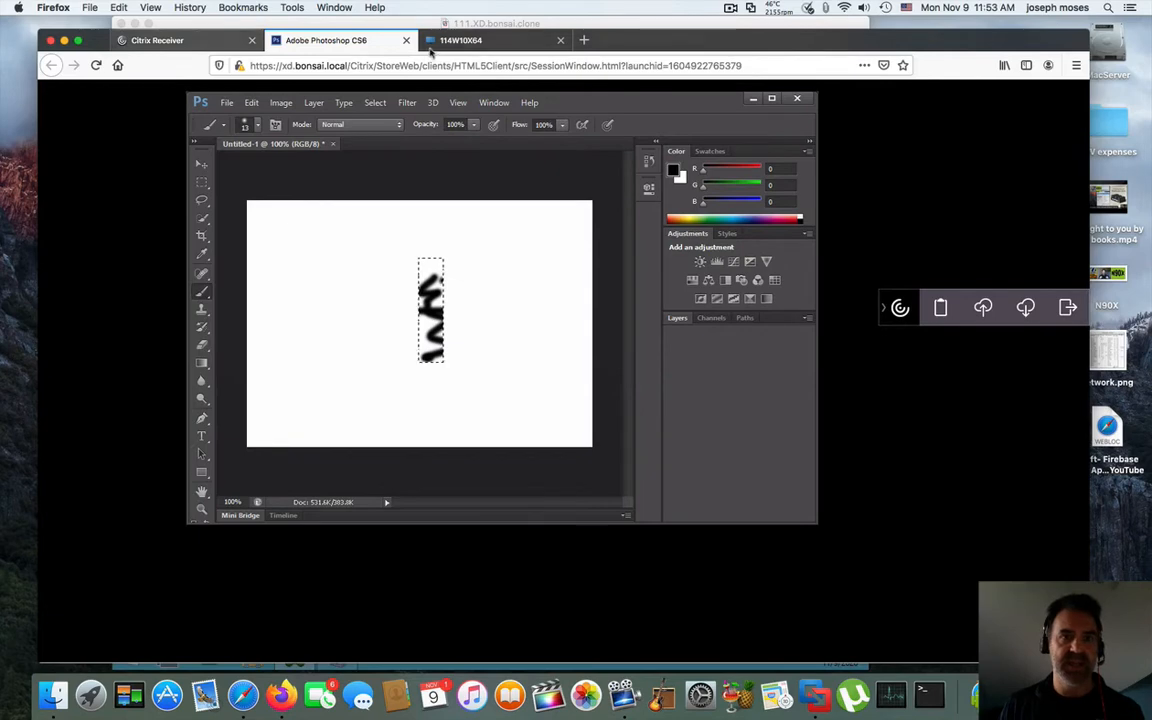
Return to the Citrix store's app list and launch Word
click(205, 46)
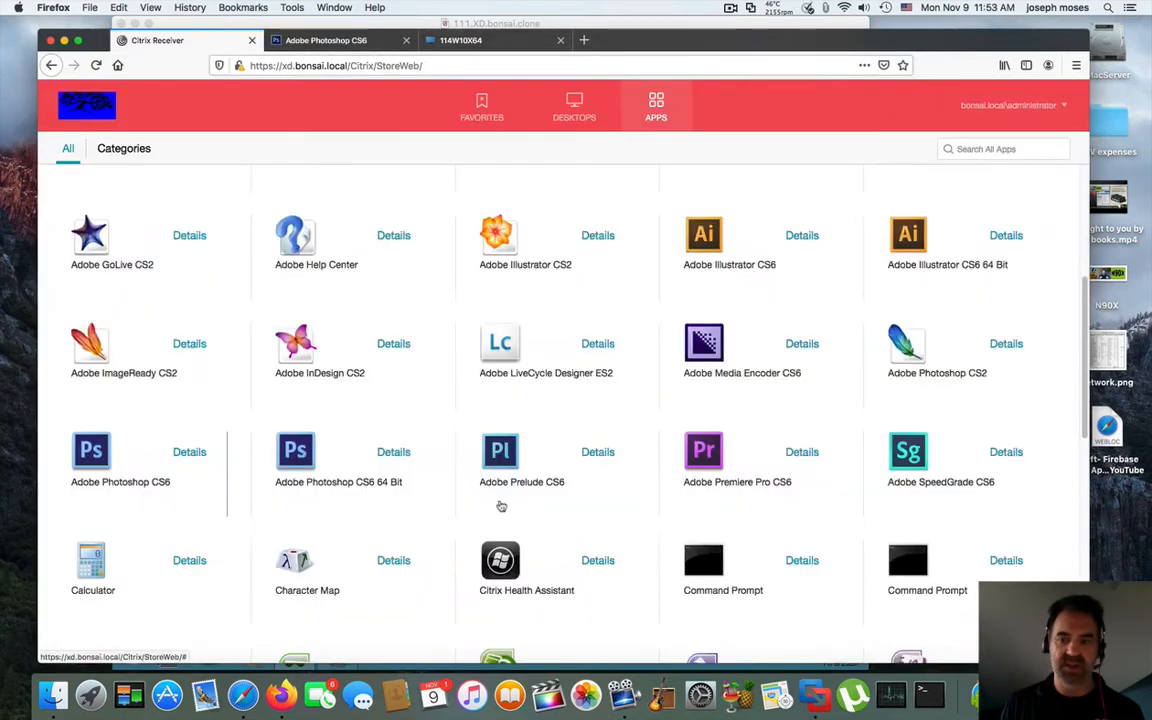
scroll(501, 504, down, 10)
scroll(501, 505, down, 3)
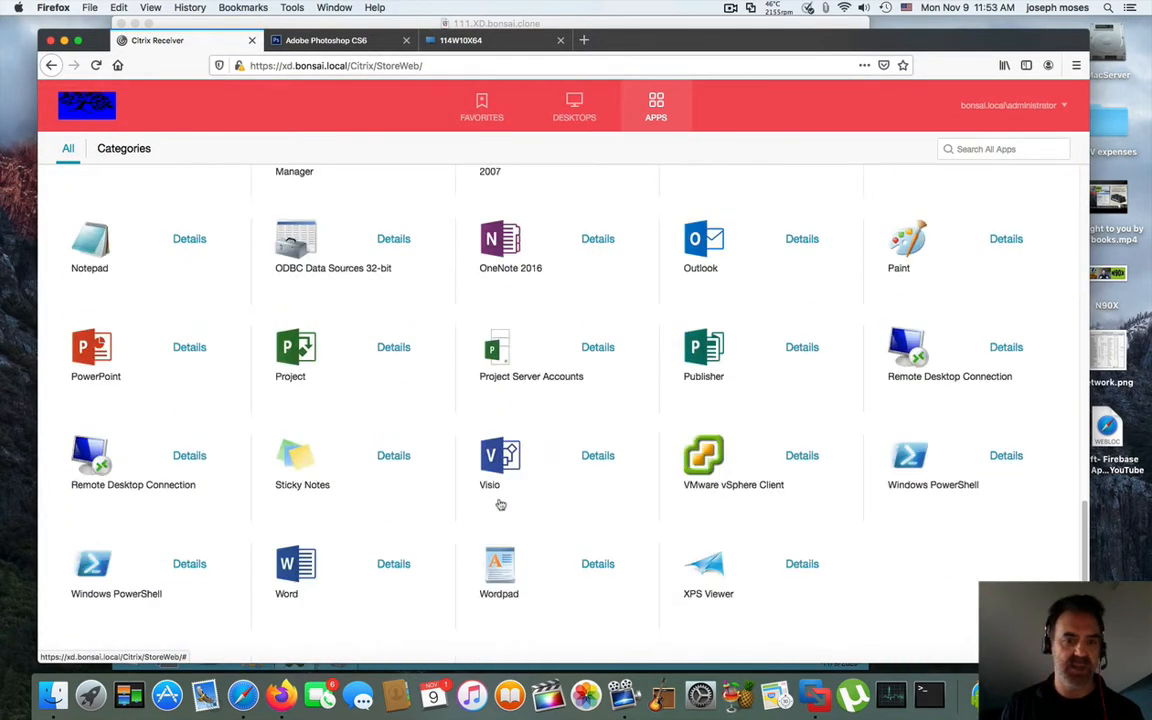
click(298, 566)
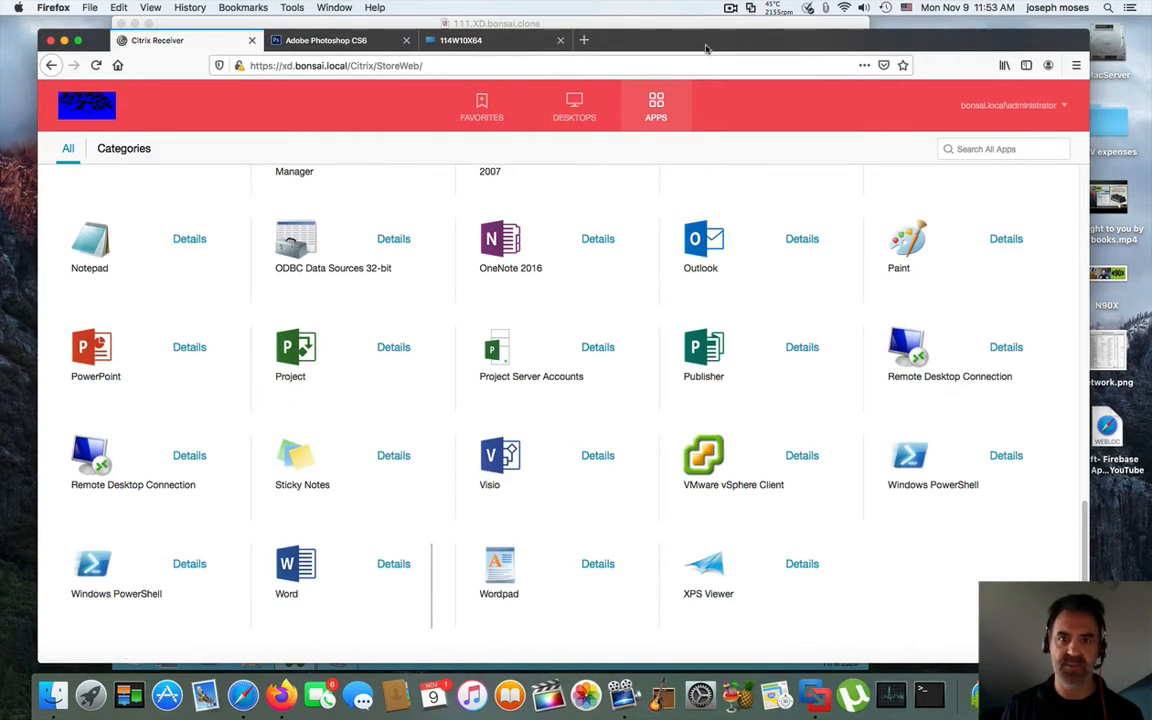
Minimize the virtual machine window behind the browser, and minimize and restore the Firefox window
mouse_move(706, 47)
mouse_down()
mouse_move(740, 180)
mouse_move(735, 385)
mouse_move(714, 59)
mouse_up()
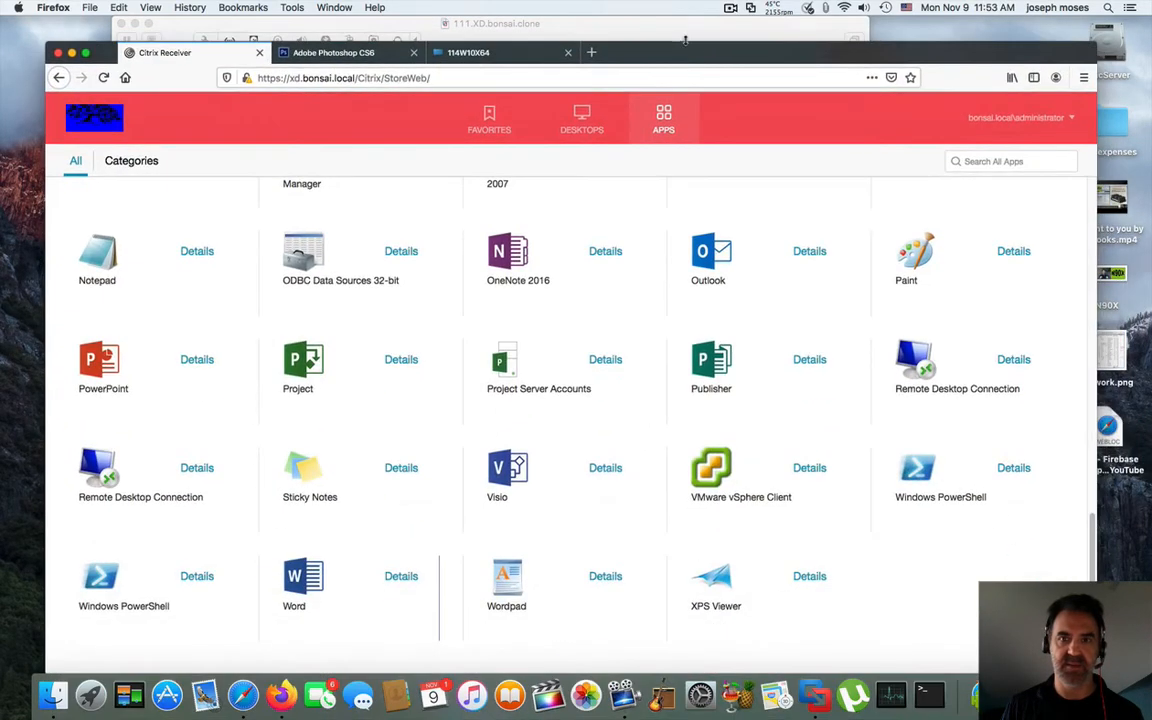
click(683, 29)
click(135, 24)
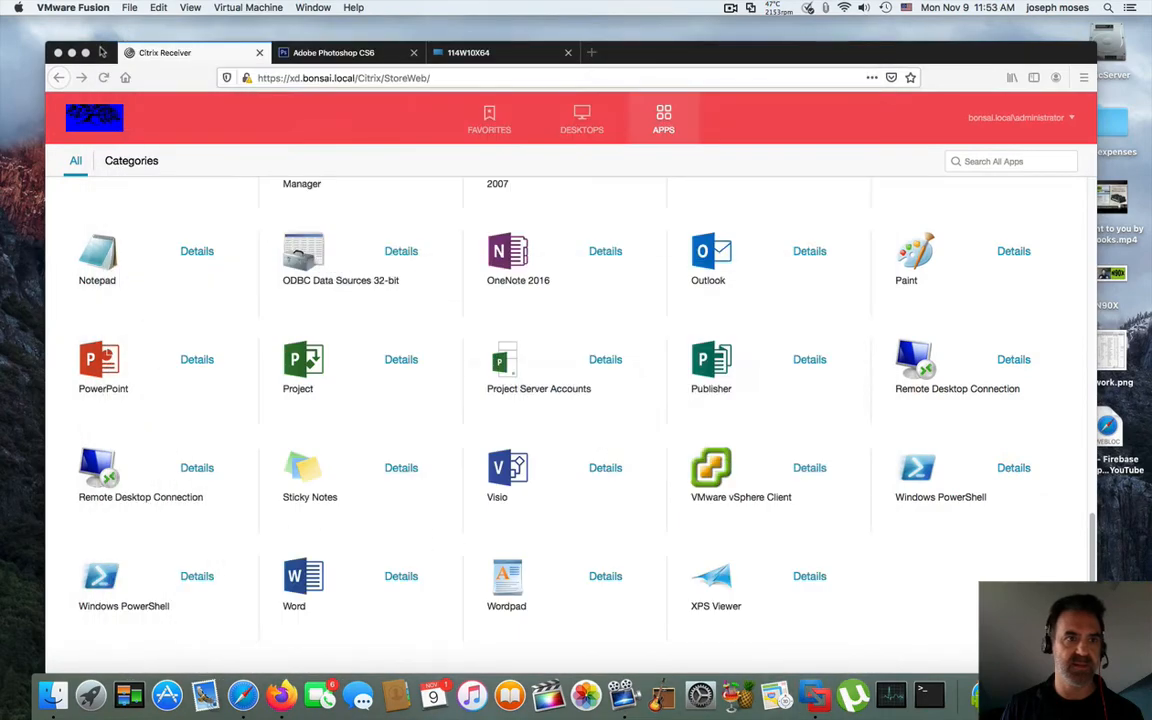
click(60, 52)
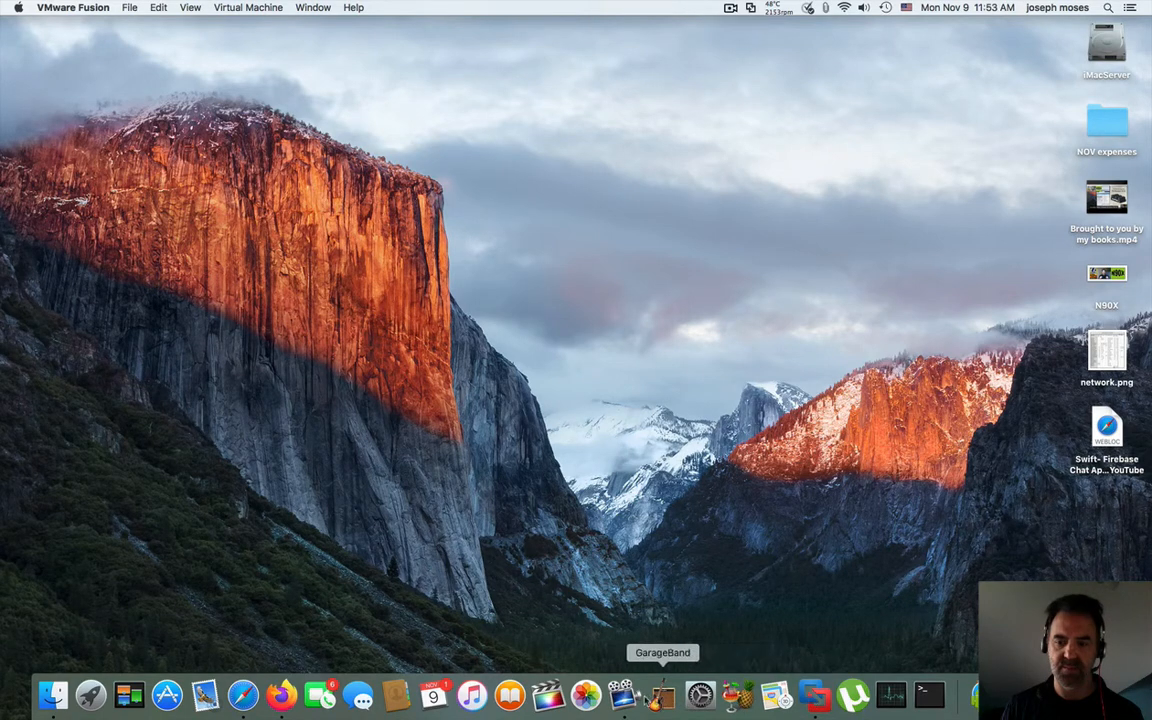
click(281, 694)
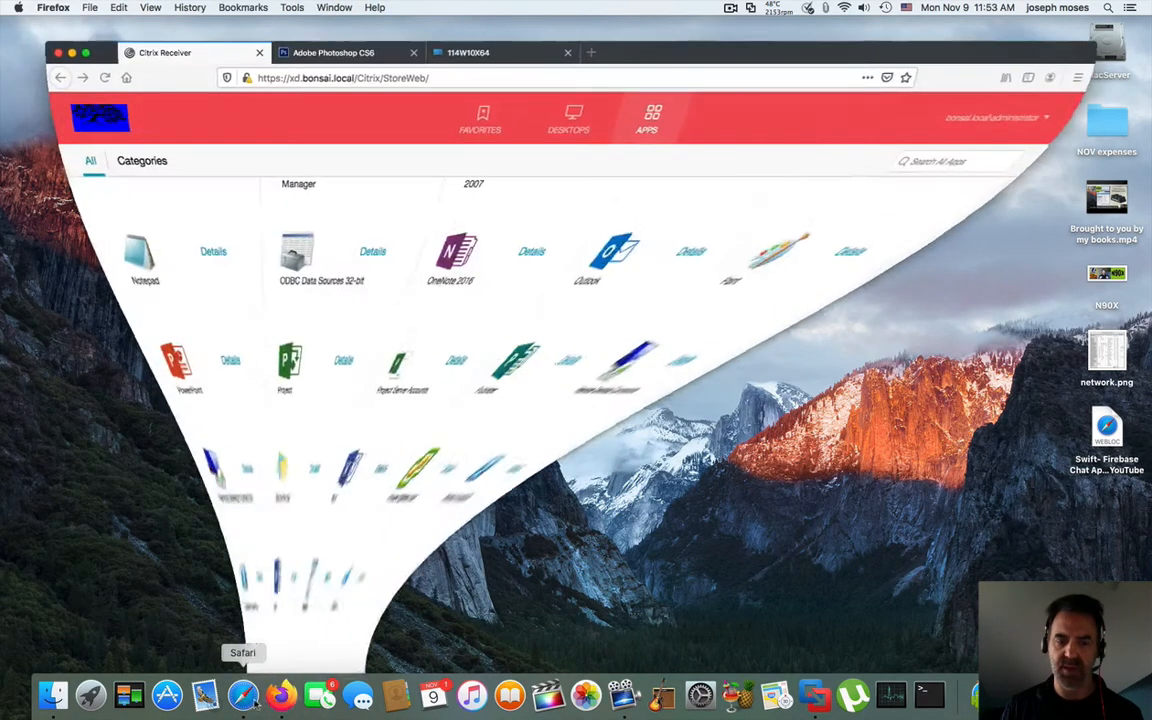
Switch to the Adobe Photoshop CS6 session and reposition the Word start window in it
click(503, 52)
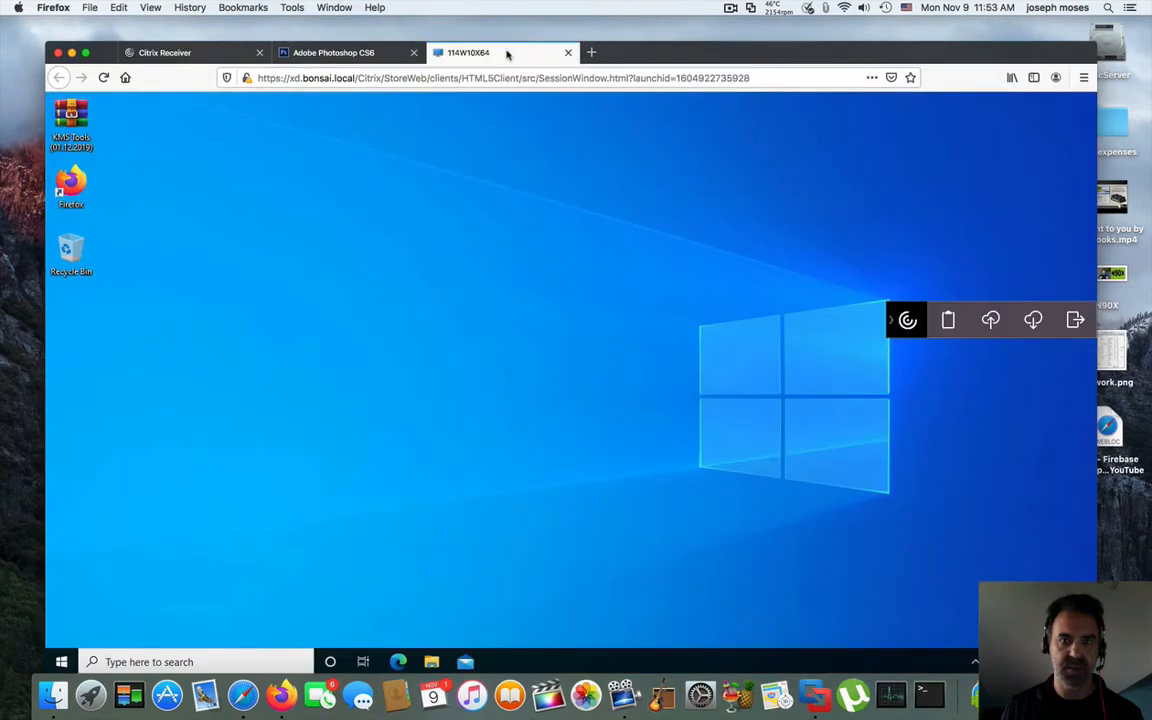
click(353, 53)
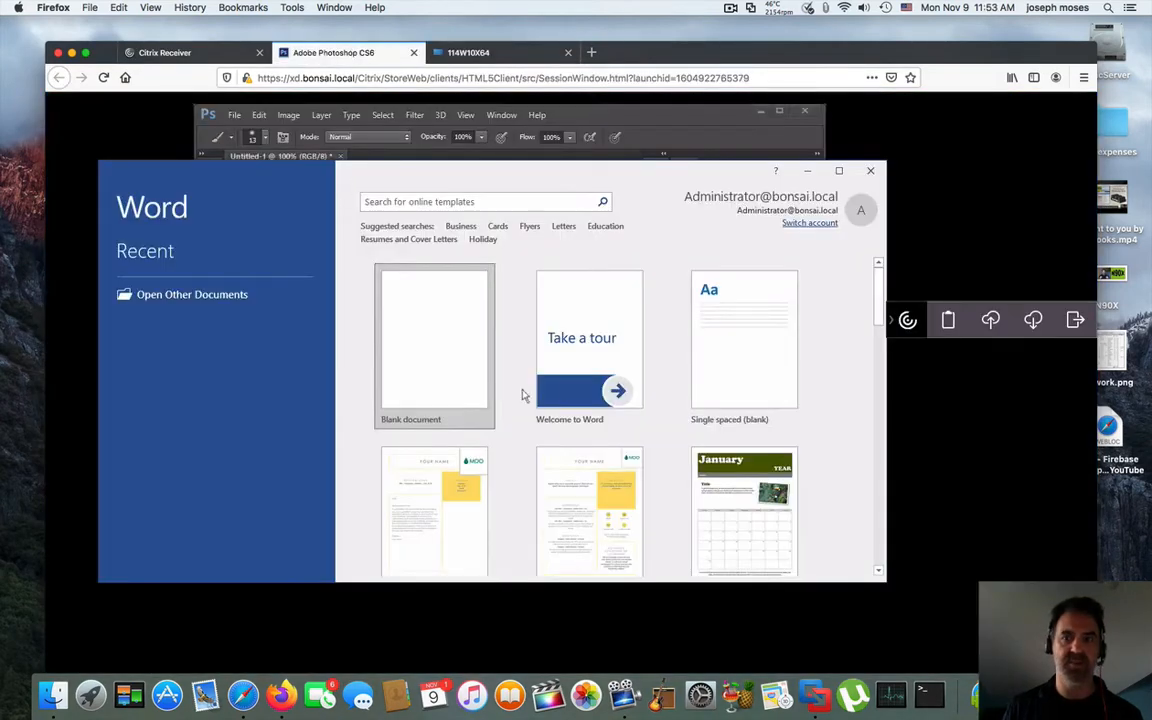
drag(473, 171, 510, 199)
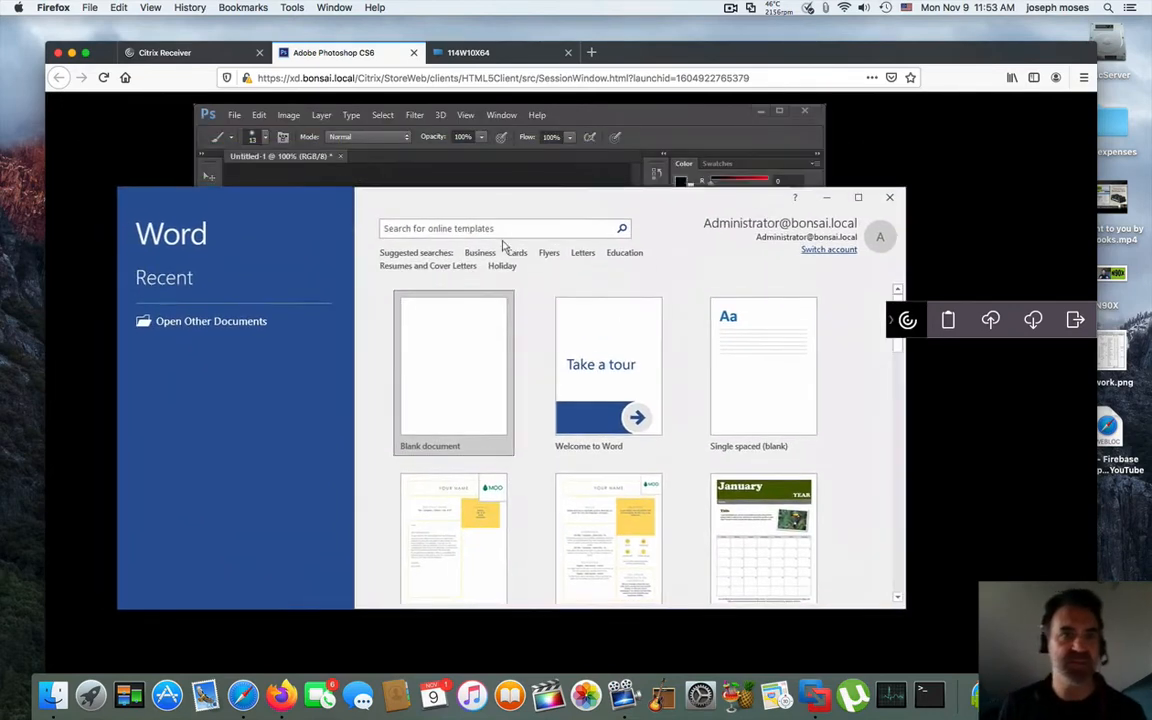
drag(505, 246, 504, 195)
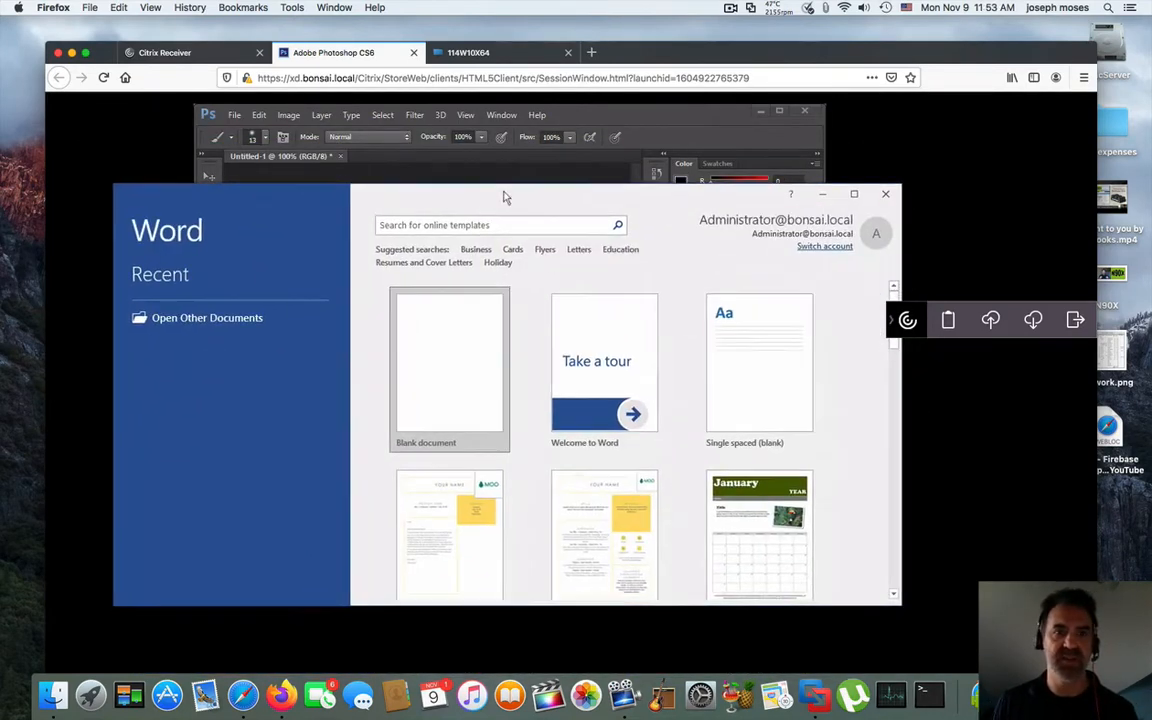
Quit Photoshop without saving Untitled-1 and move the Word start window higher in the session
click(803, 111)
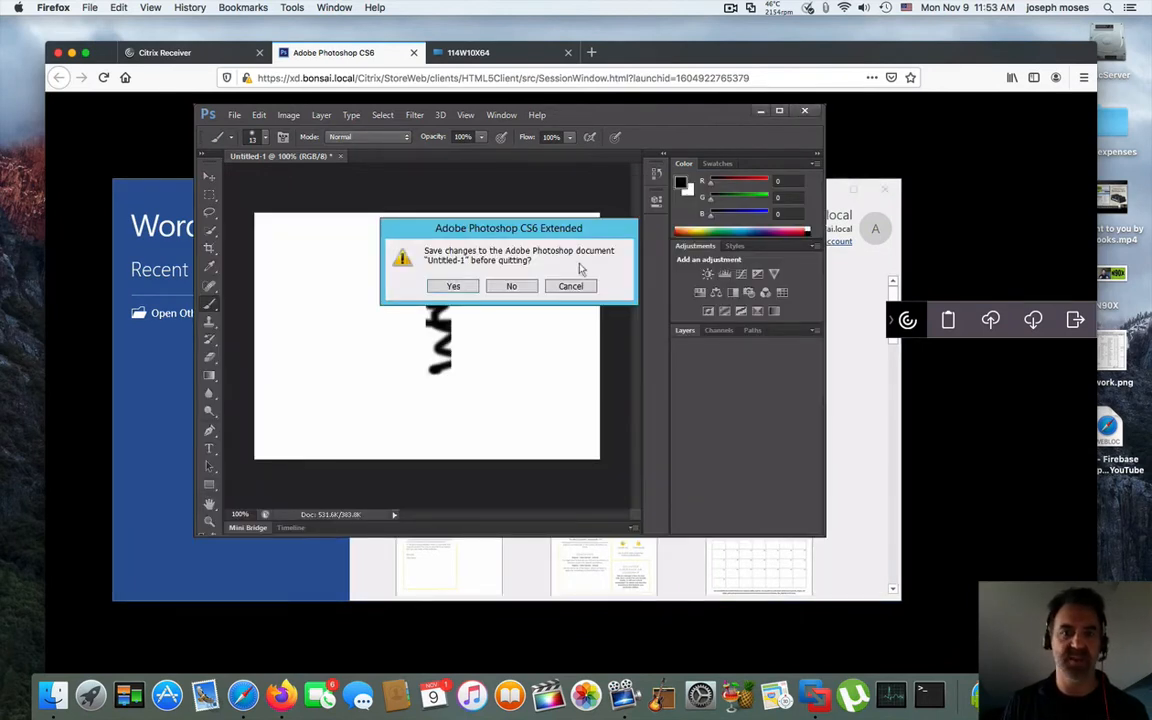
click(522, 287)
drag(533, 190, 549, 143)
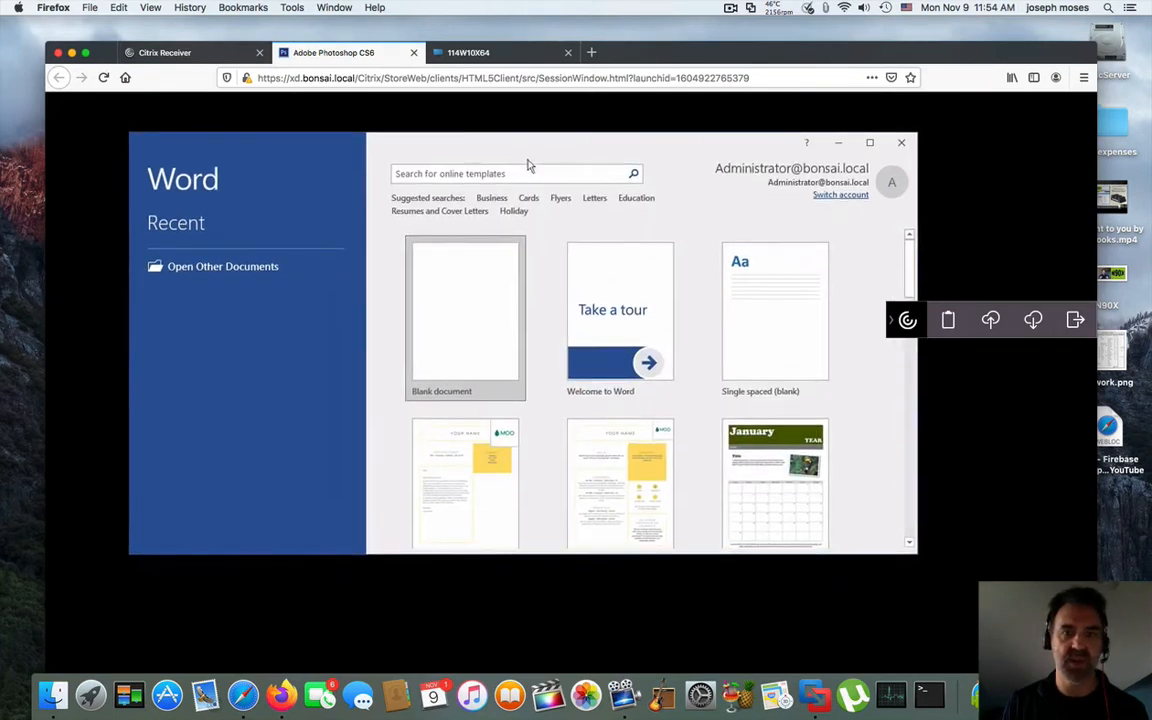
Create a blank document in a maximized Word window and enter the text "Html5"
click(467, 327)
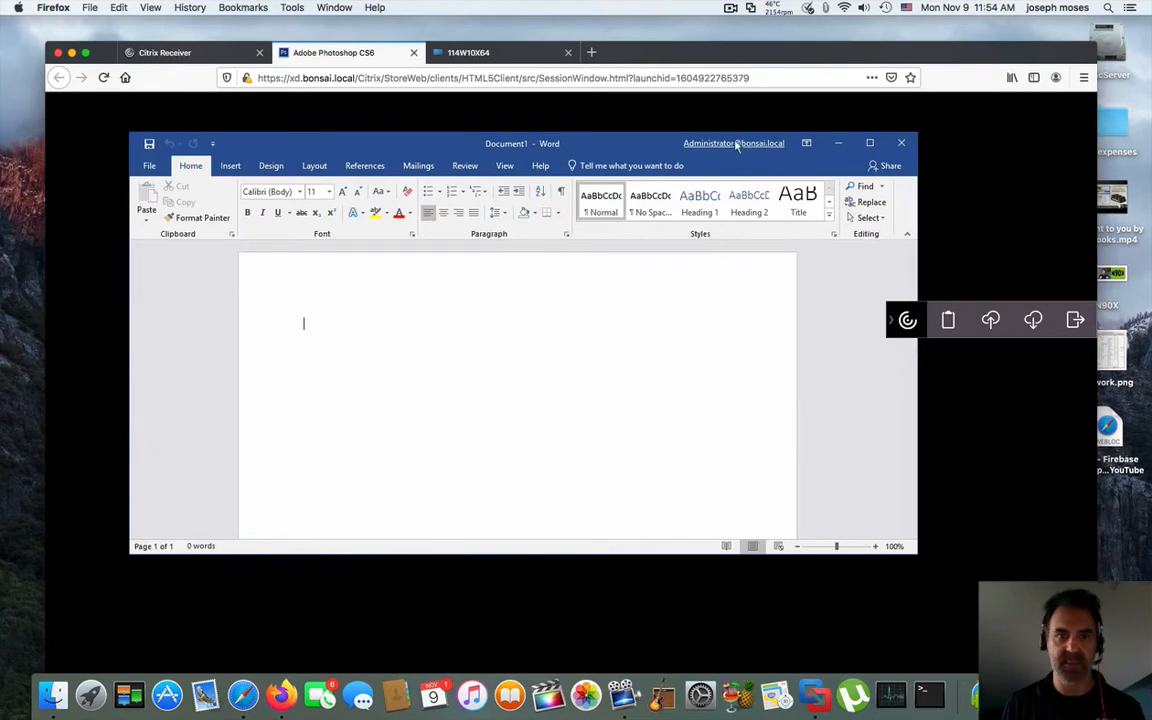
drag(737, 146, 664, 146)
drag(586, 146, 606, 92)
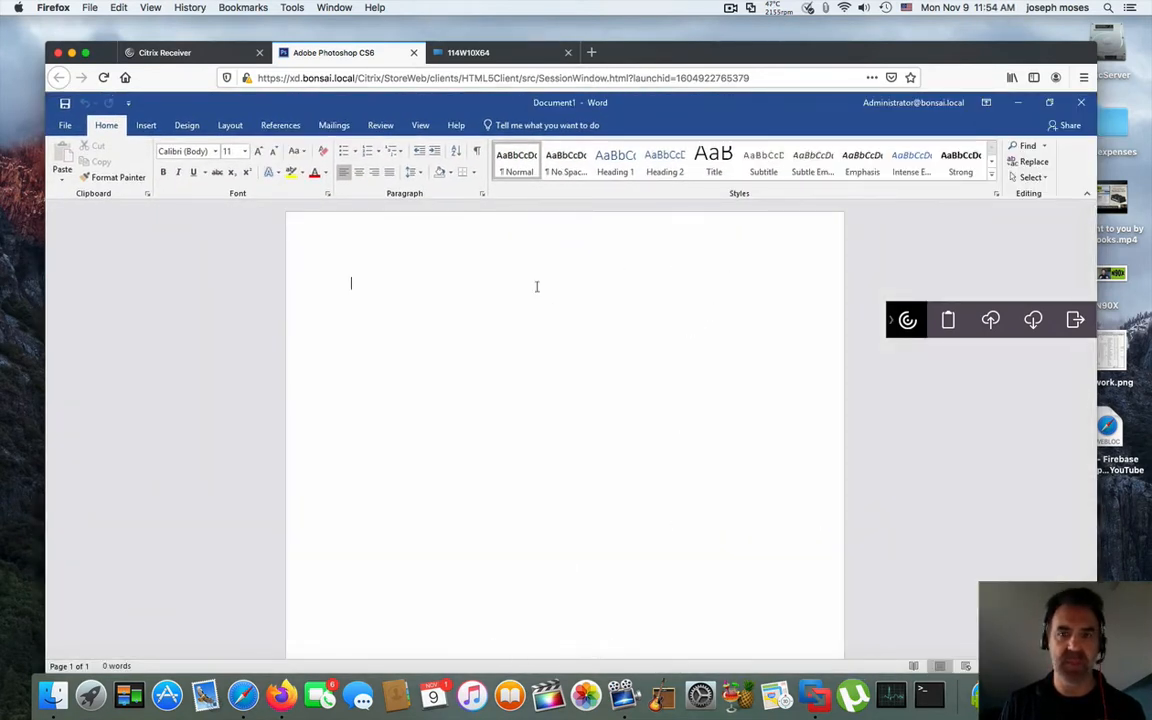
text(ht)
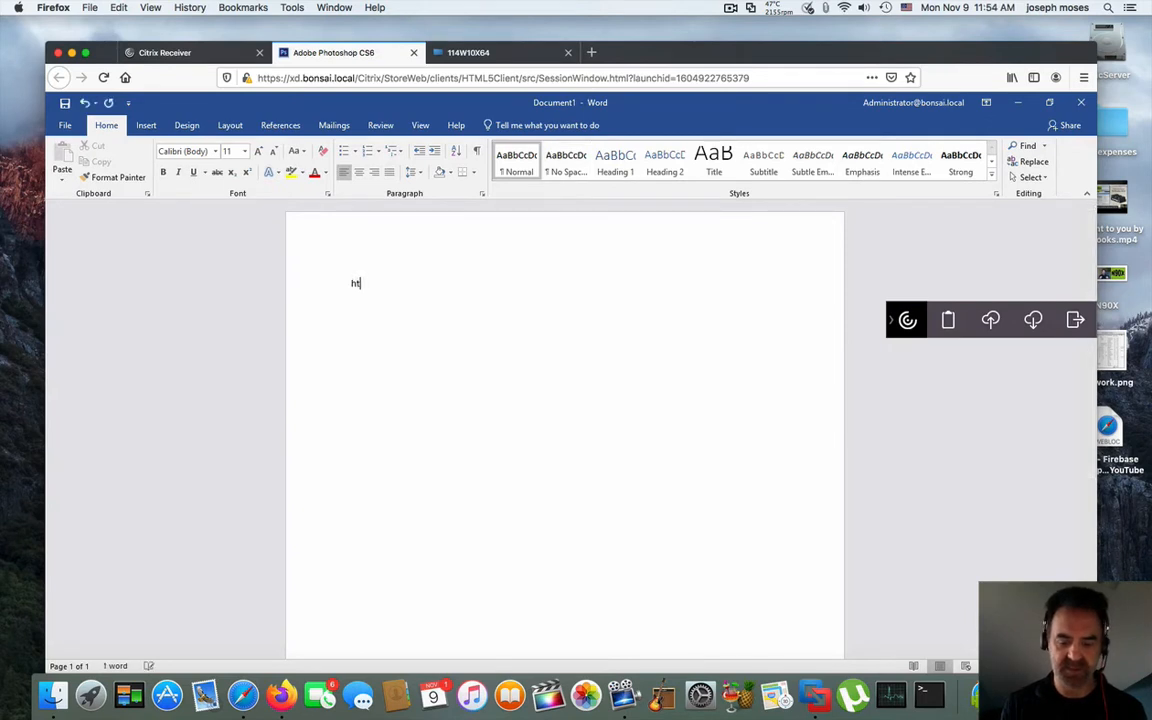
text(ml5)
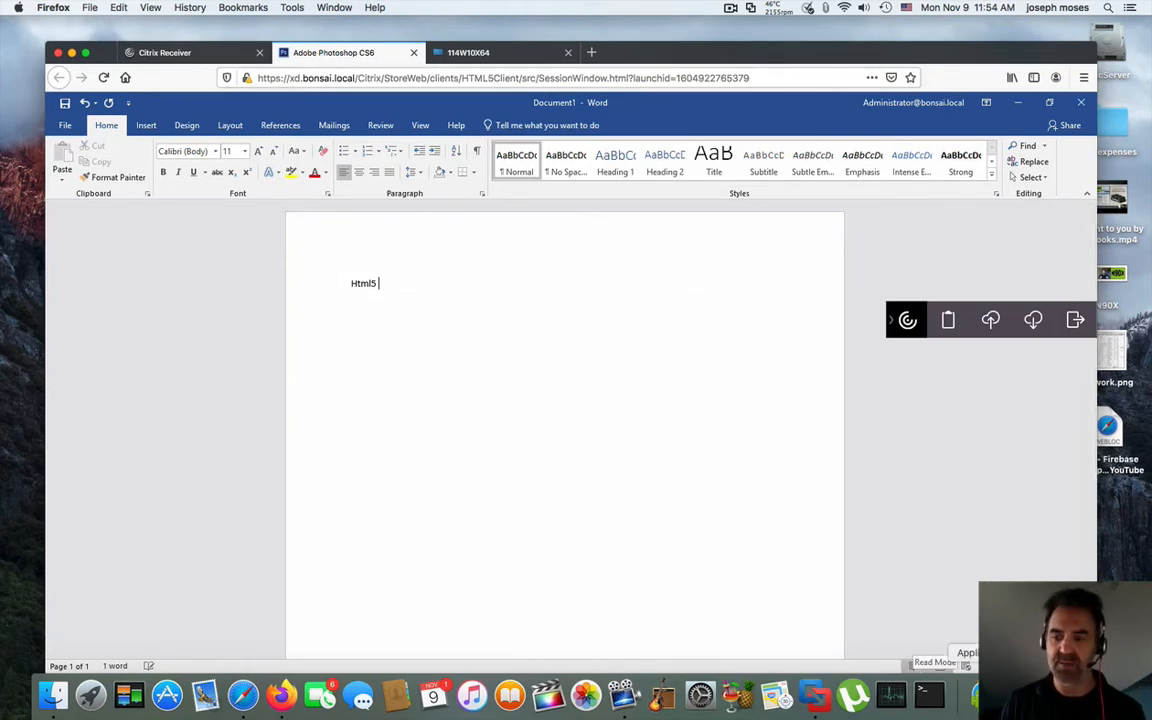
Switch to the locally installed Citrix Receiver app, reposition its window and show all its published apps
click(990, 697)
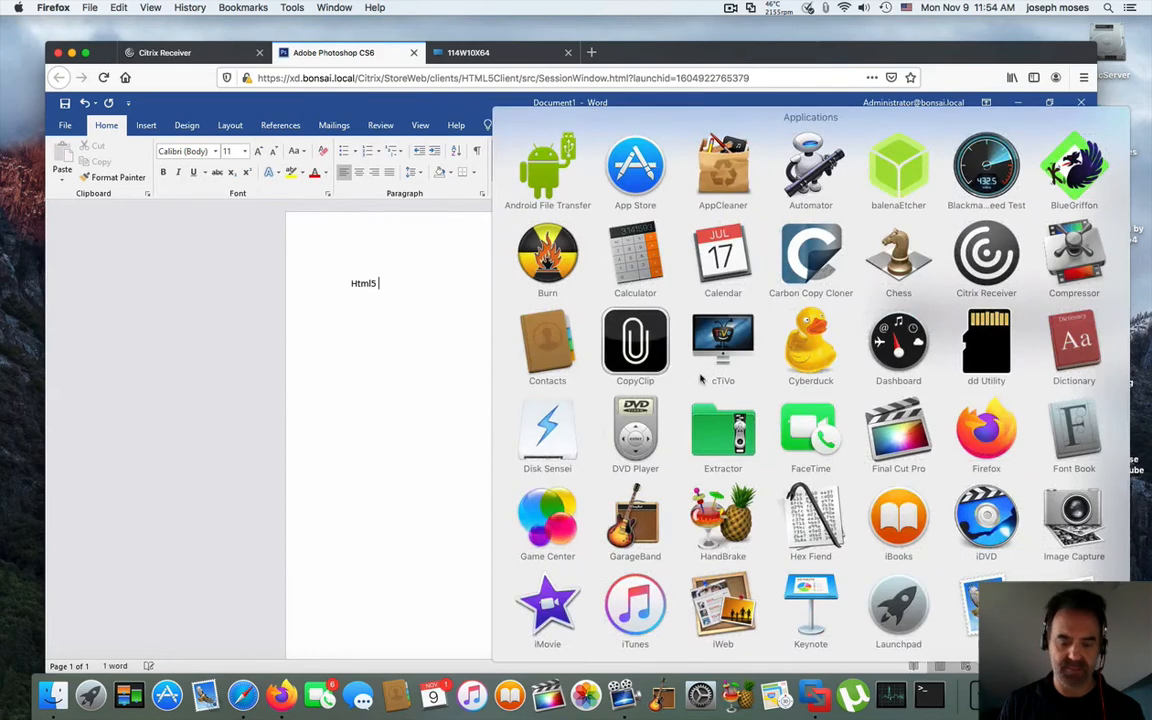
click(969, 270)
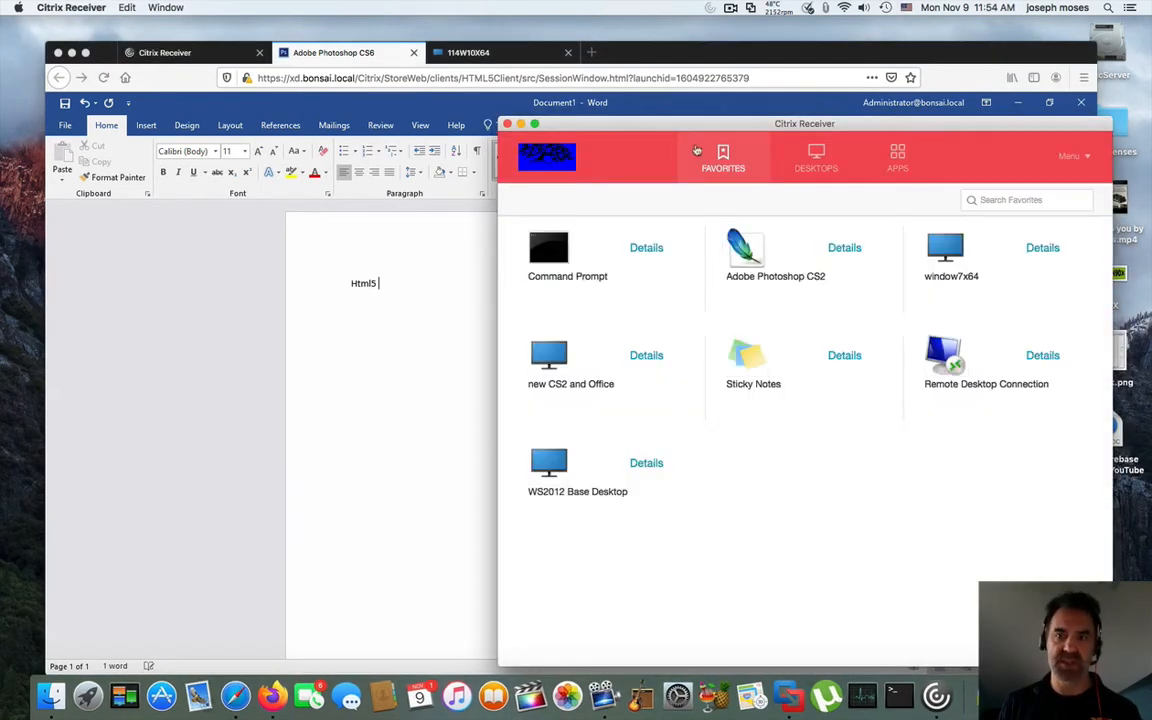
drag(703, 127, 393, 30)
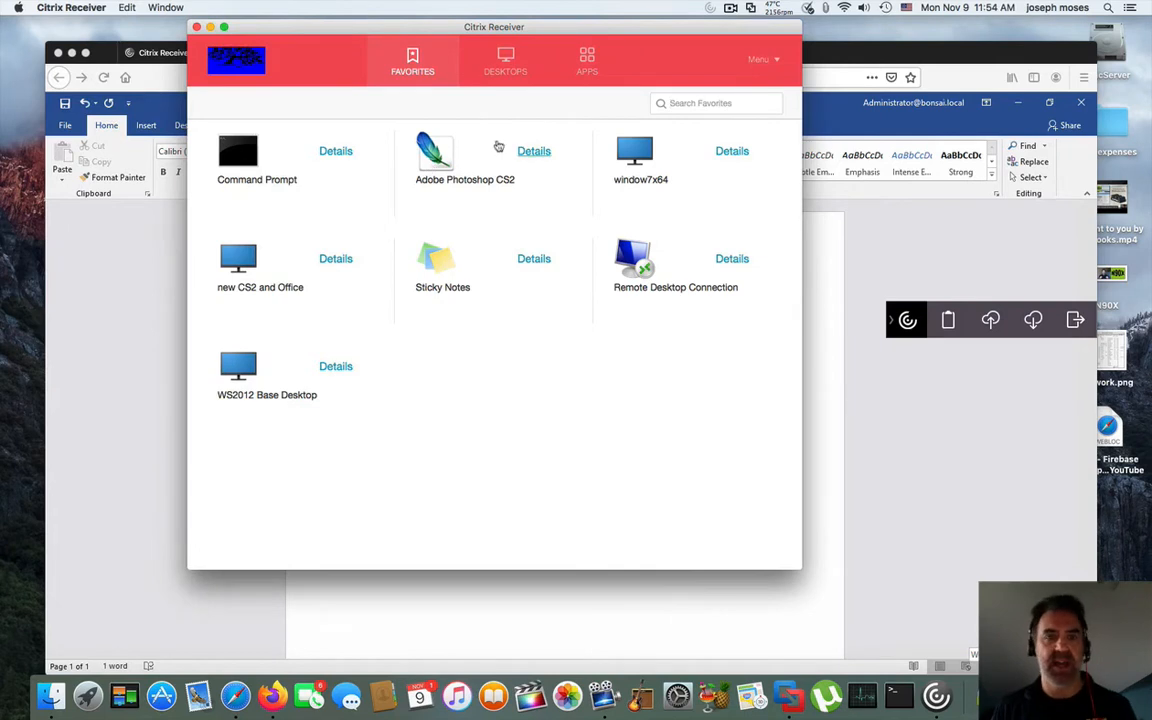
click(476, 78)
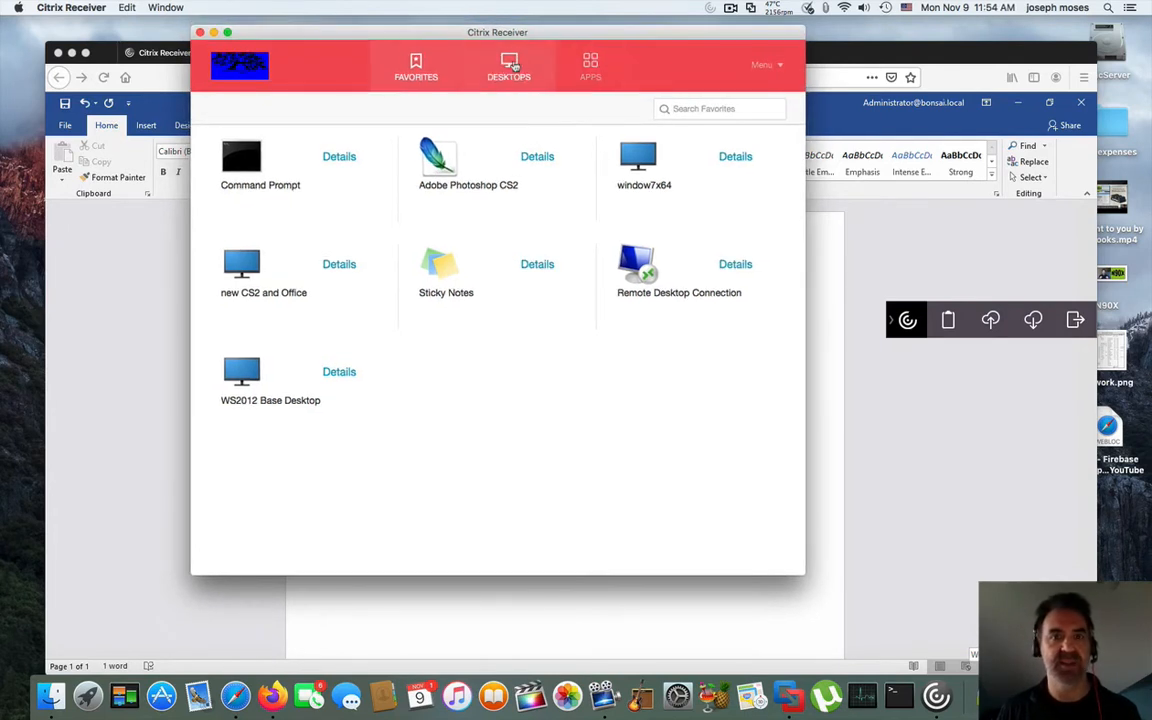
click(588, 66)
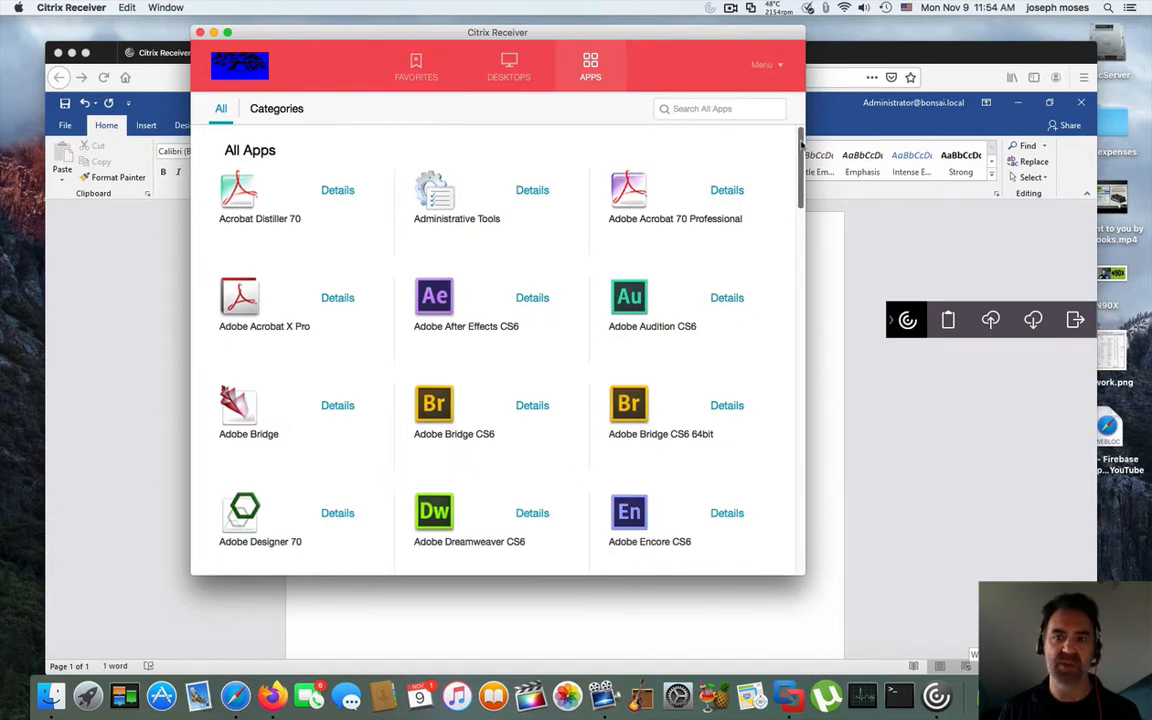
Launch Microsoft Office Word 2007 from the locally installed Receiver's list of all apps
drag(792, 137, 793, 407)
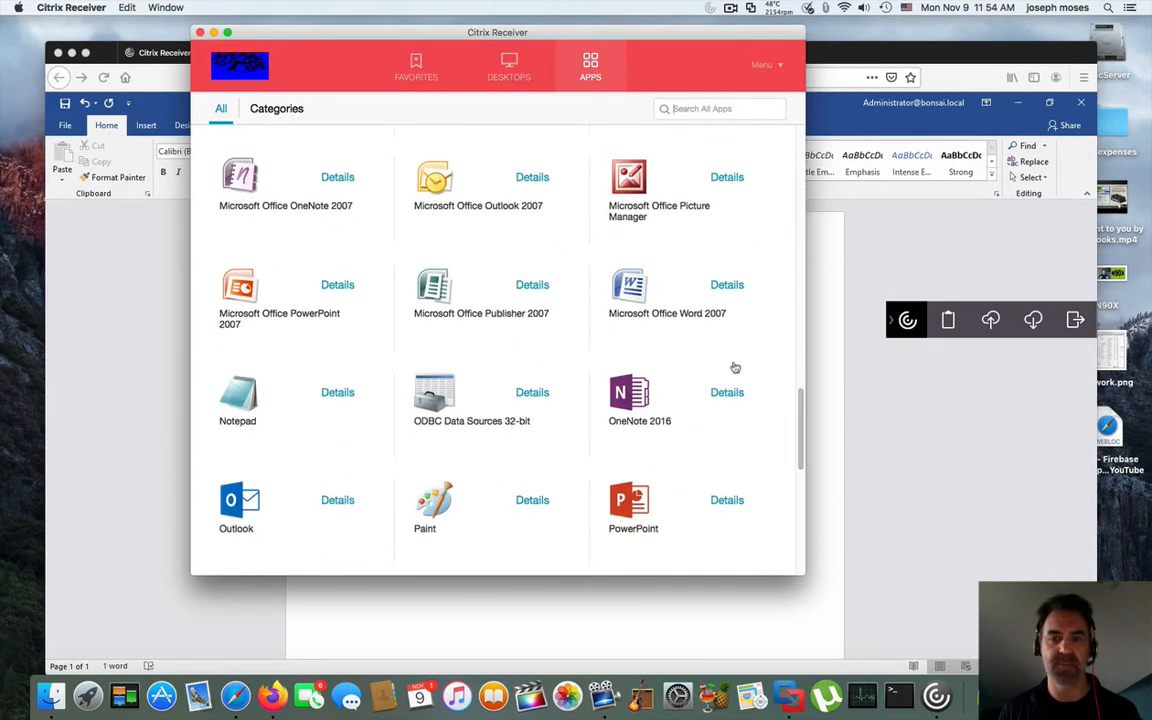
click(629, 290)
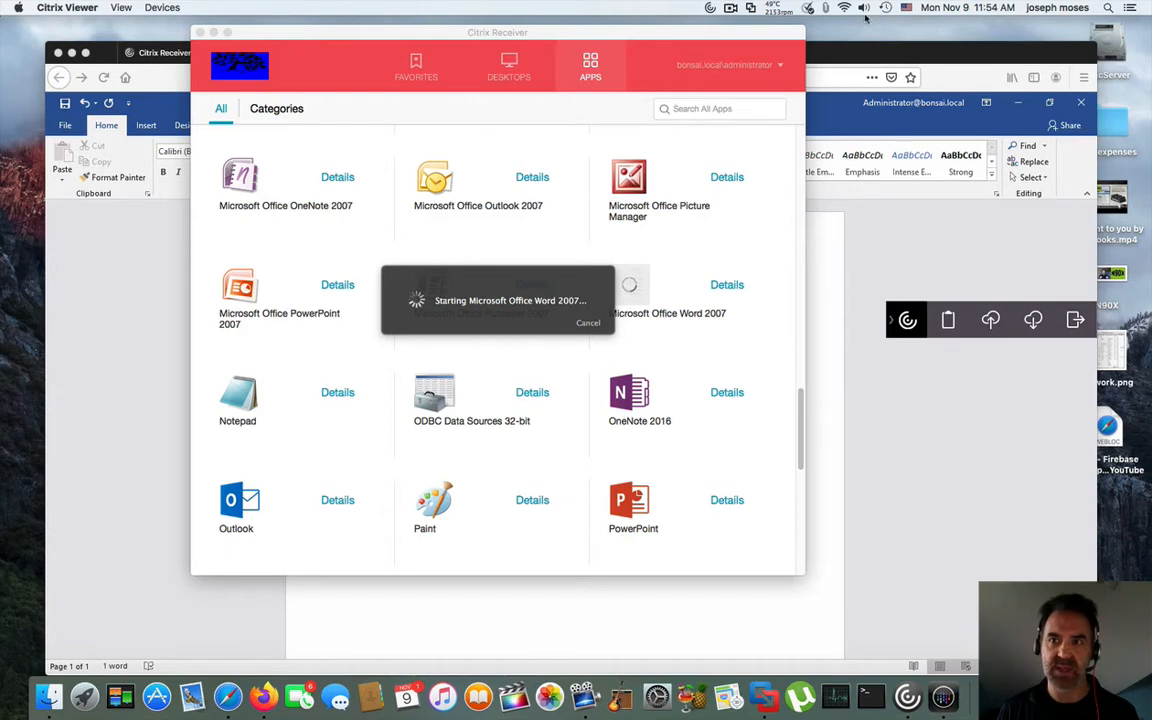
click(710, 8)
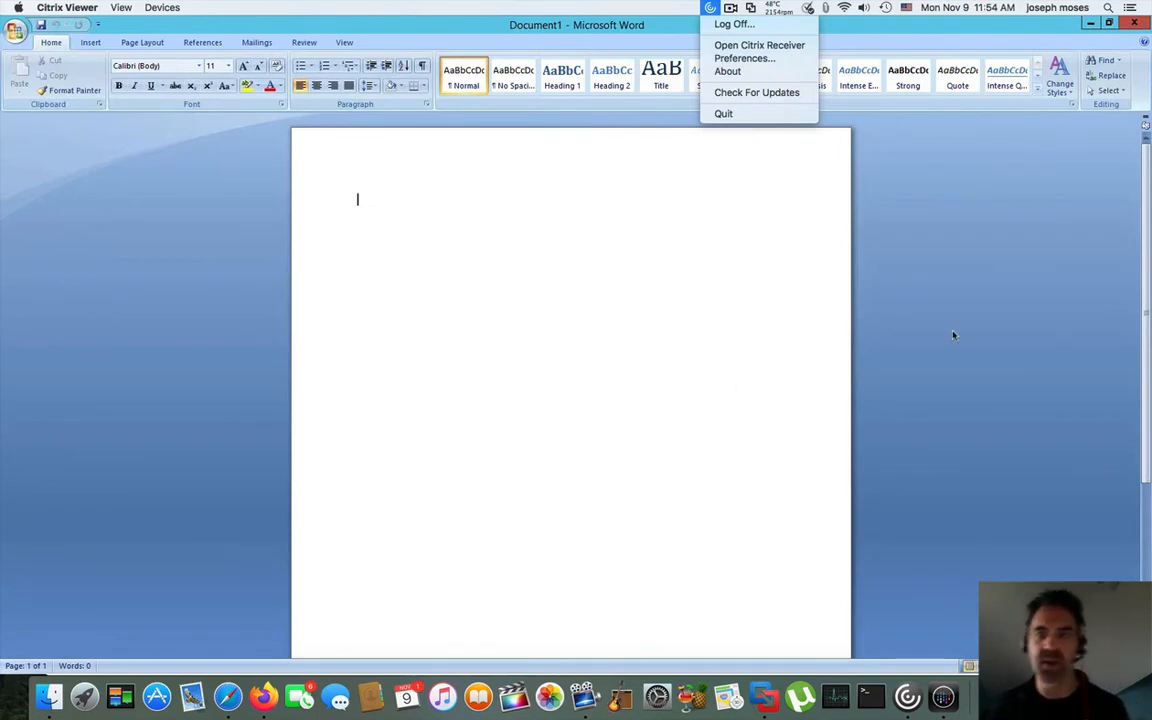
click(953, 336)
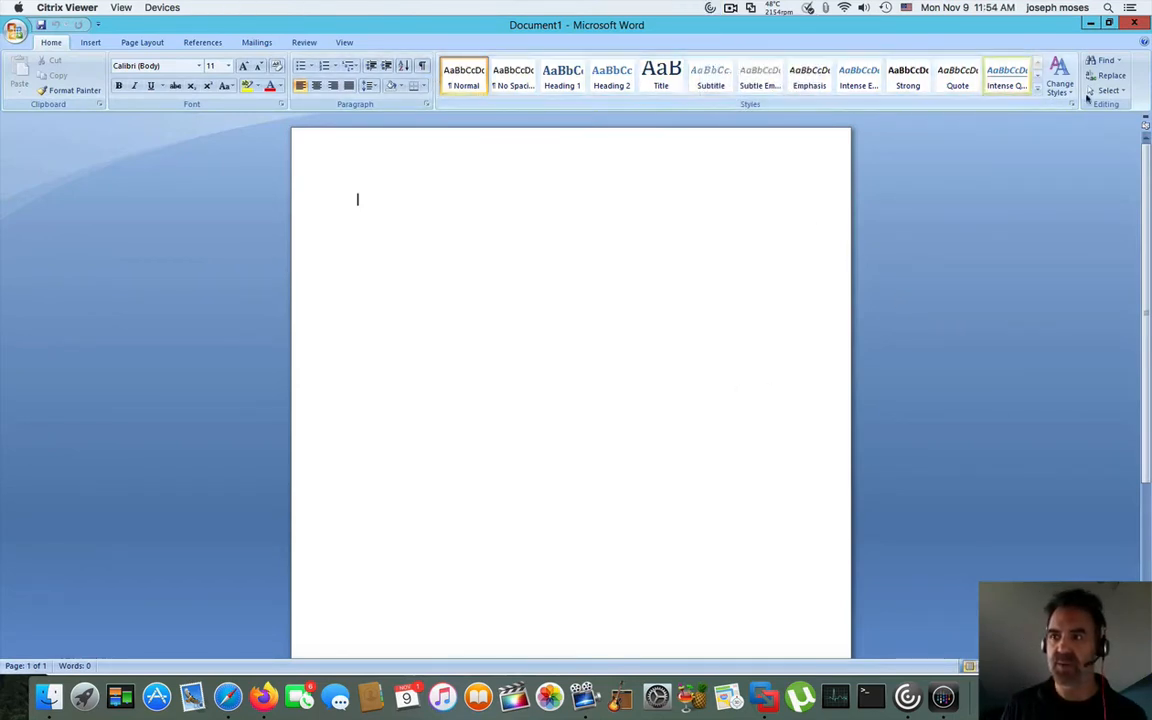
Restore the Word 2007 window to a smaller floating size, move it lower on the desktop, and minimize the Firefox window
double_click(525, 24)
drag(520, 118, 799, 263)
drag(918, 212, 897, 260)
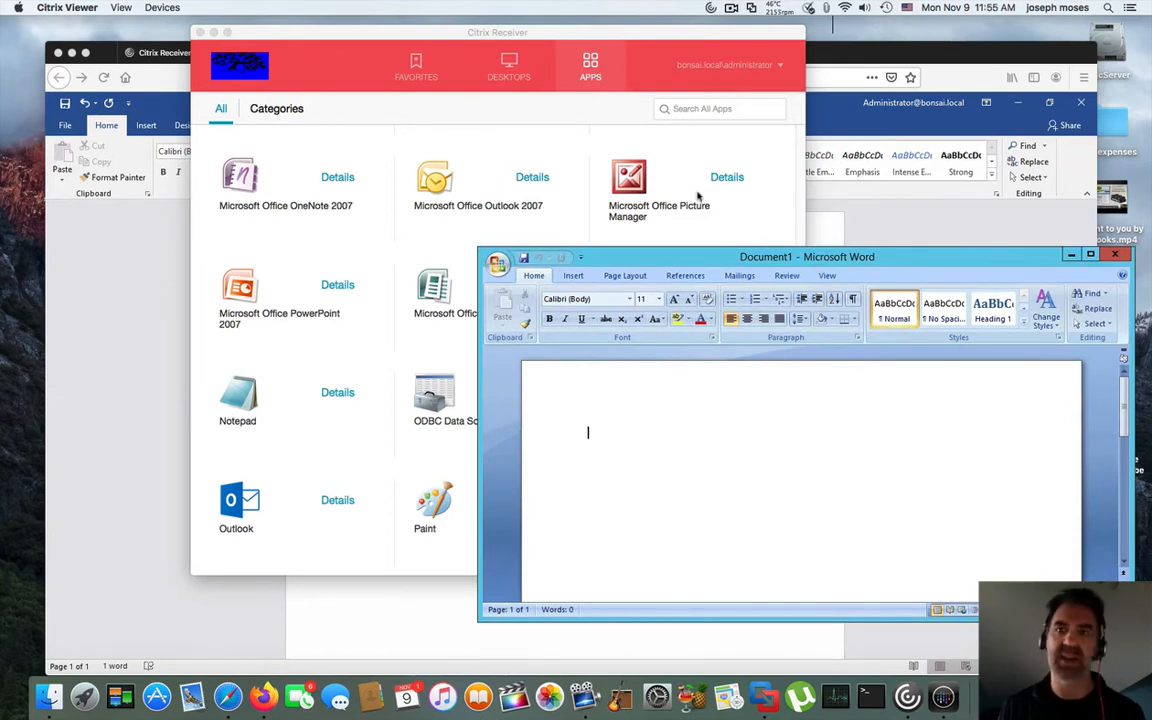
click(881, 57)
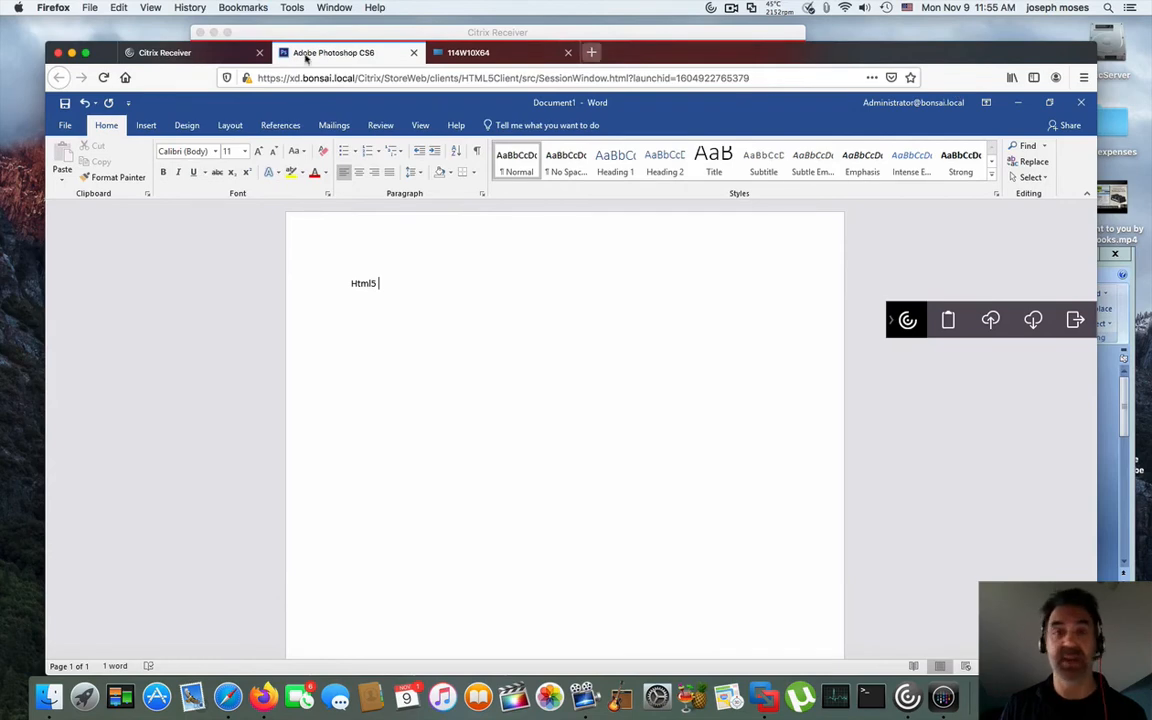
click(72, 53)
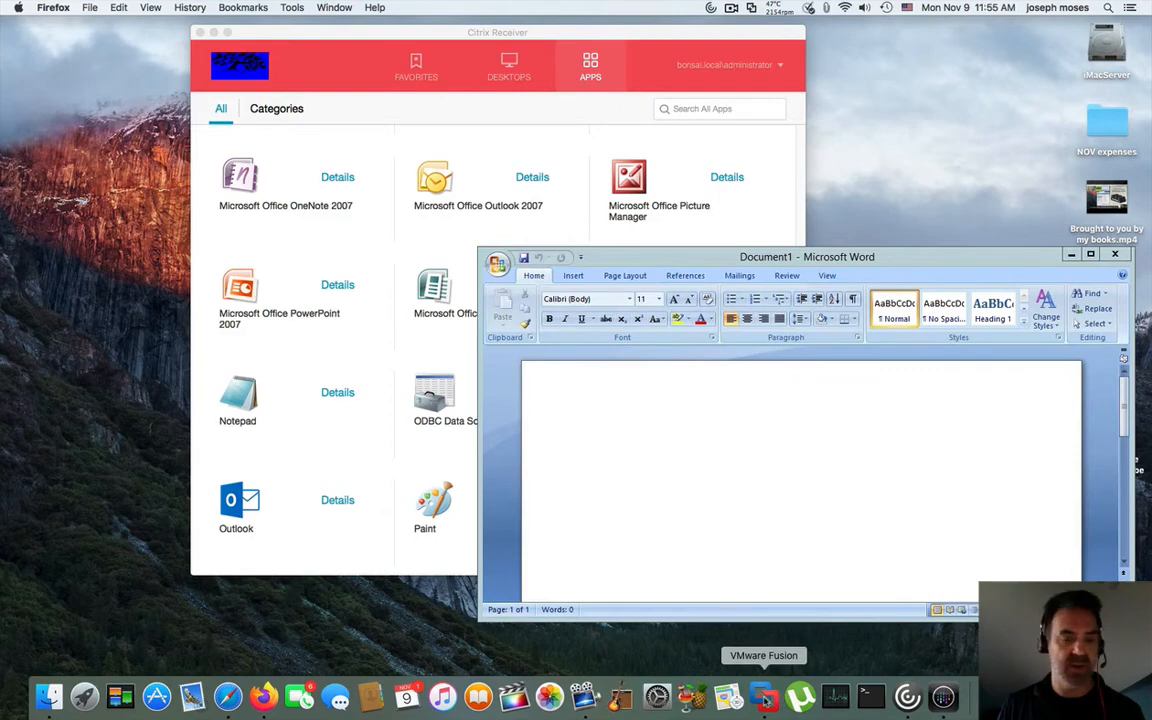
Switch to VMware Fusion and unlock the 111.XD.bonsai.clone server by entering the administrator account password
click(764, 699)
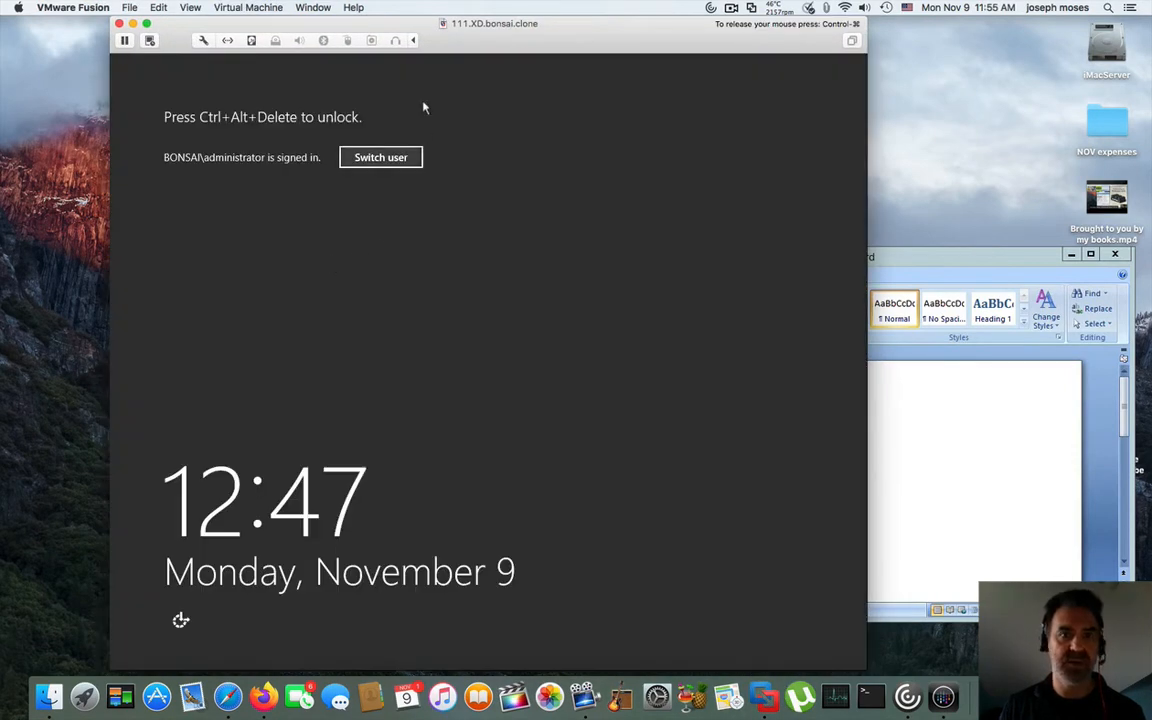
click(248, 7)
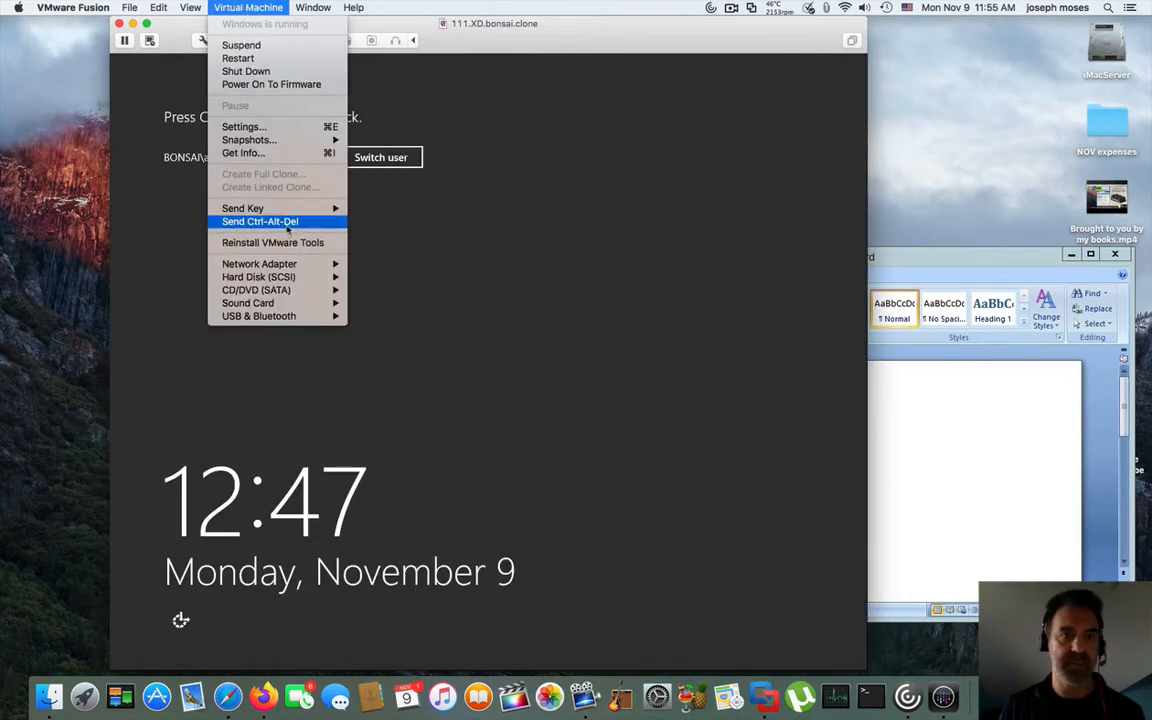
click(262, 221)
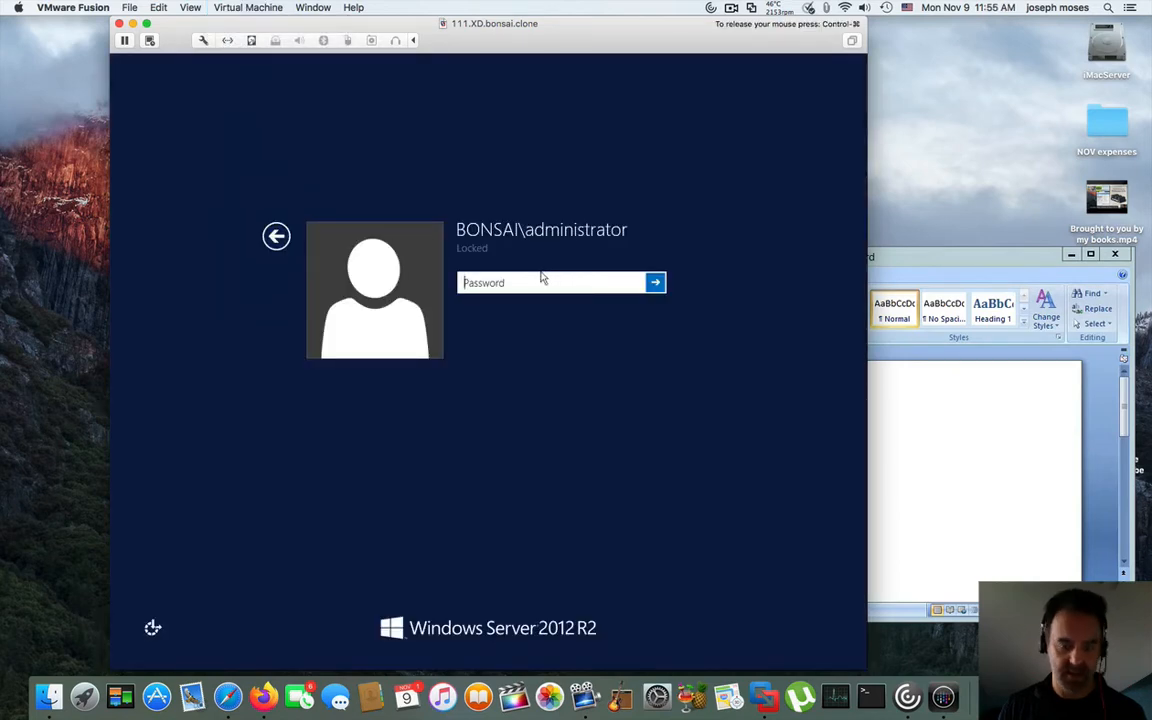
text(********)
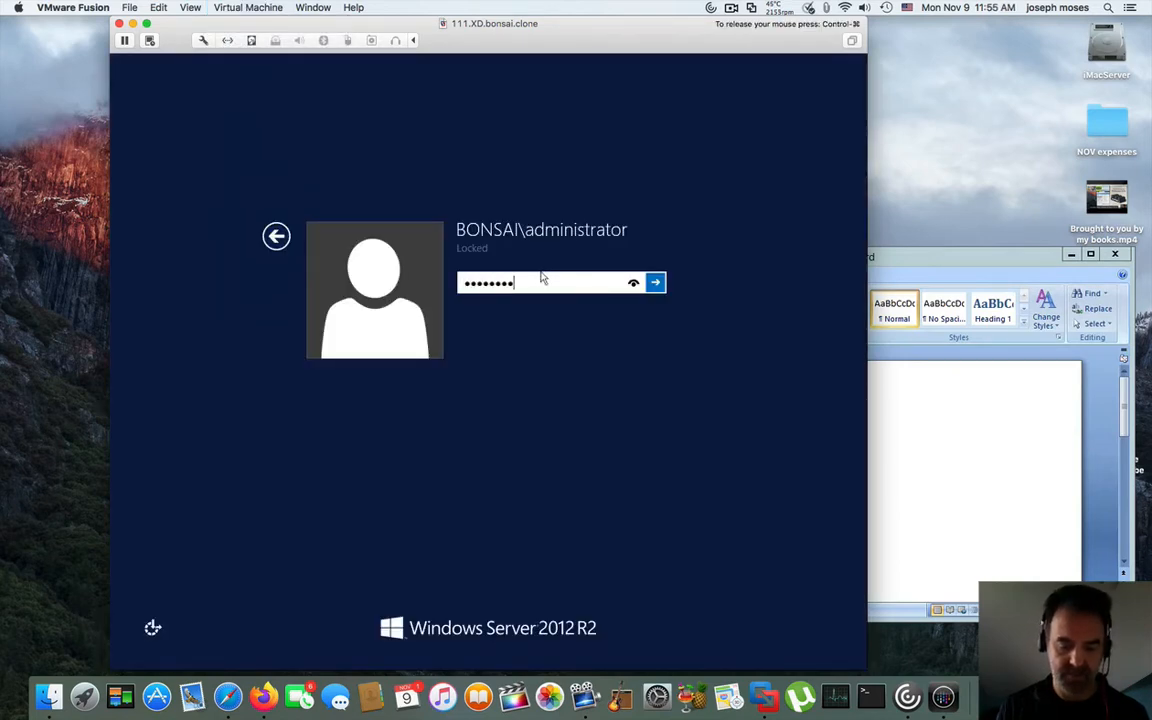
key(Return)
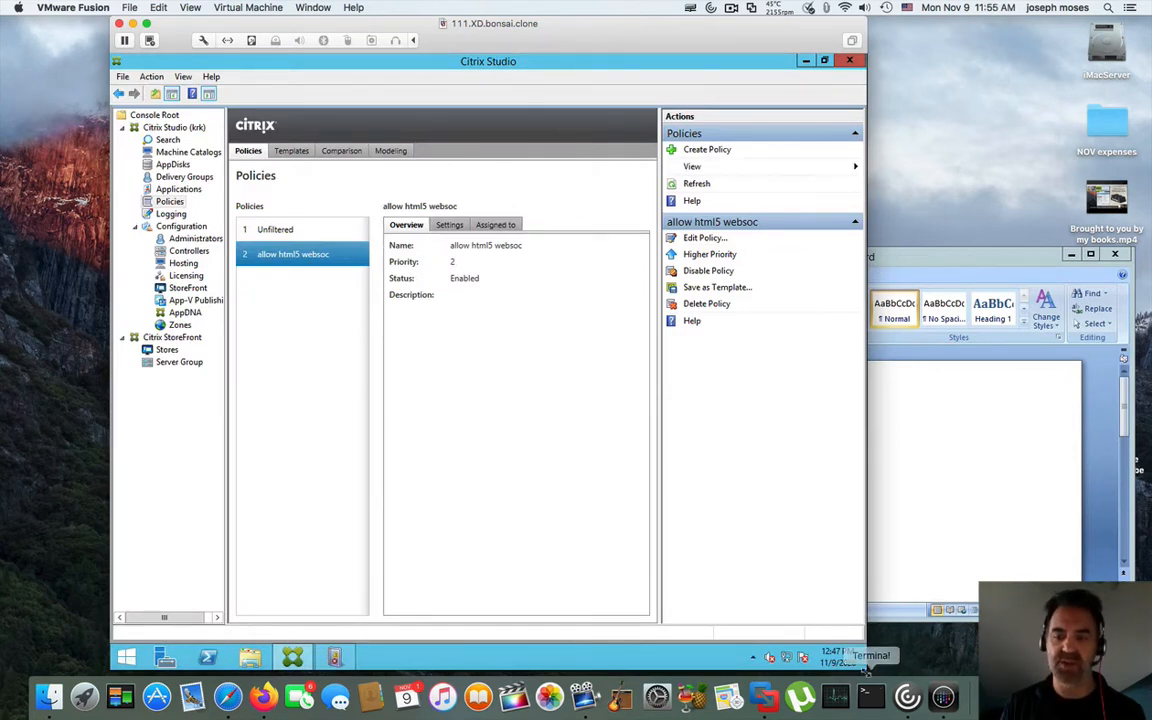
Widen the virtual machine window, close the Event Viewer behind Citrix Studio, and bring Citrix Studio back up
drag(940, 688, 1006, 663)
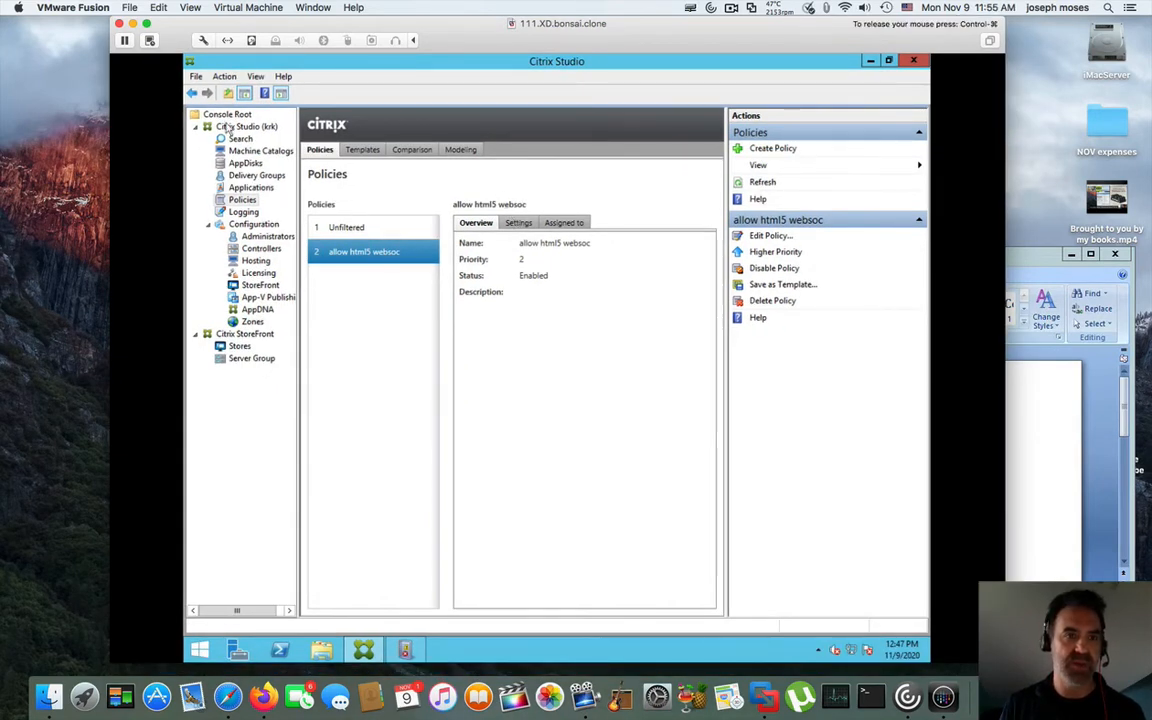
click(872, 61)
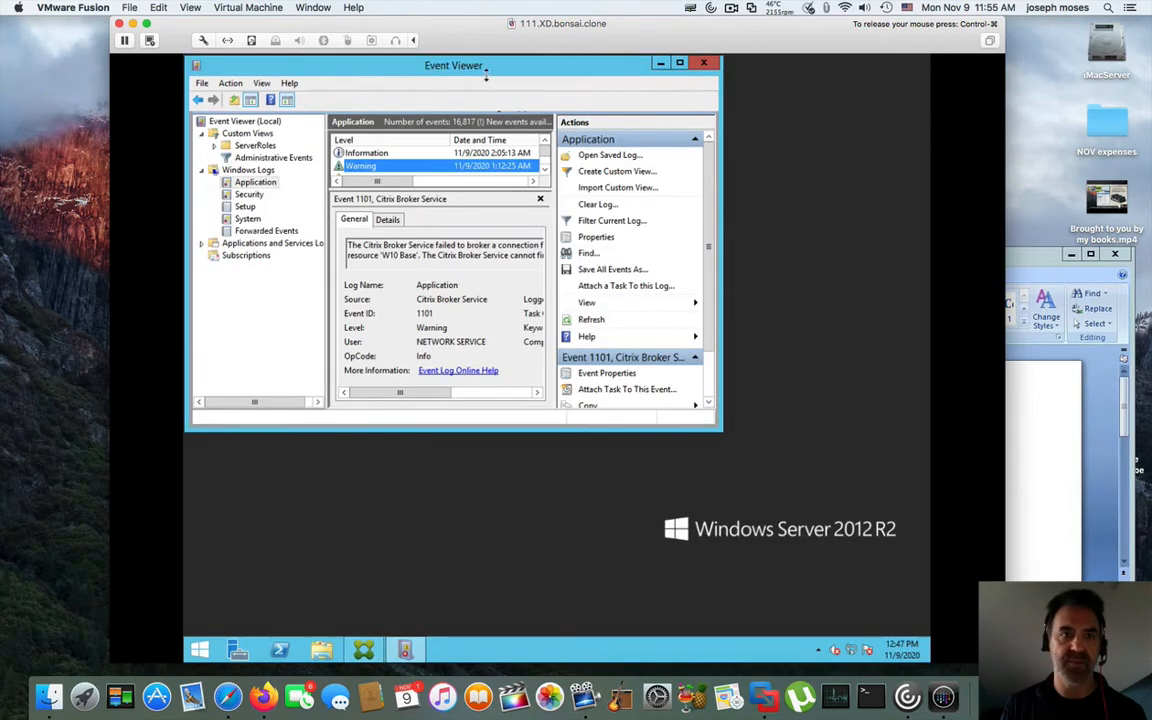
drag(441, 64, 559, 88)
click(819, 87)
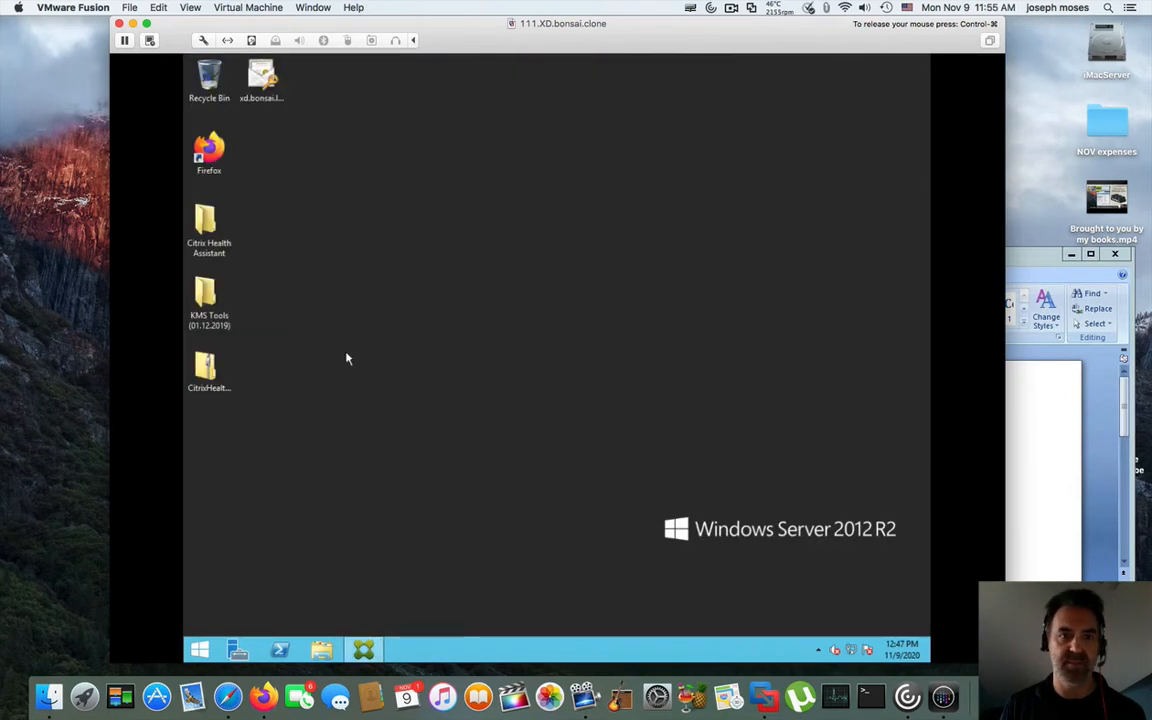
click(362, 649)
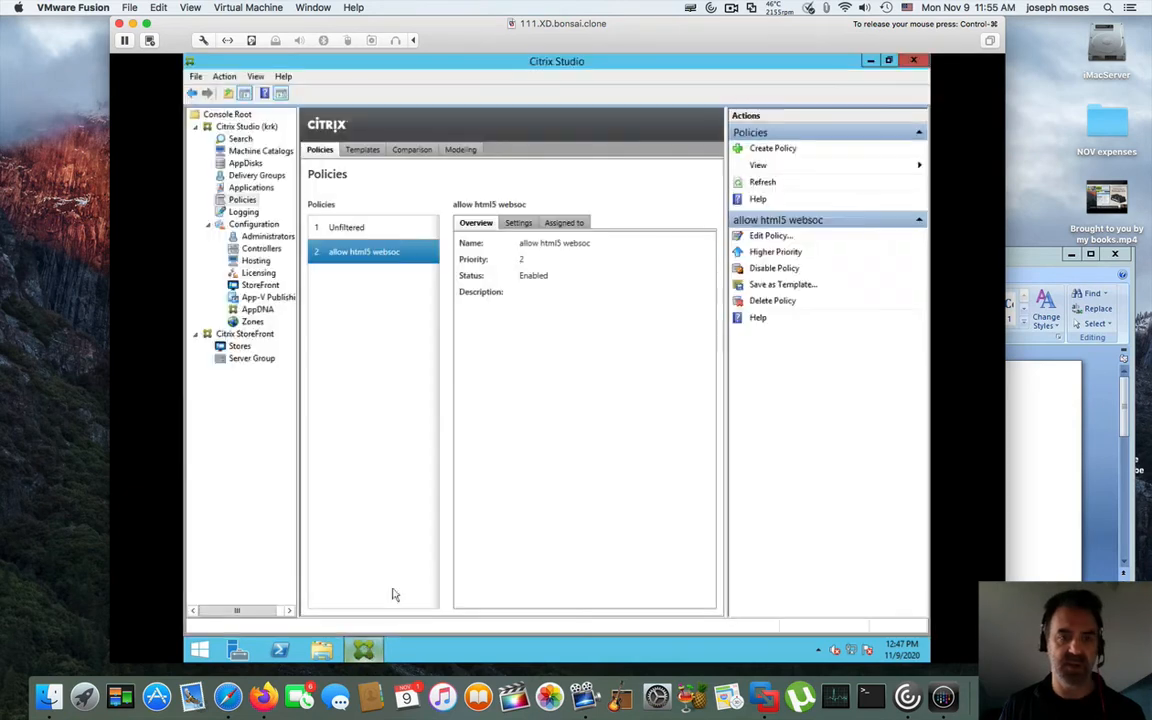
Display the Store Service under Citrix StoreFront's stores, and open and dismiss its remote access settings
click(240, 334)
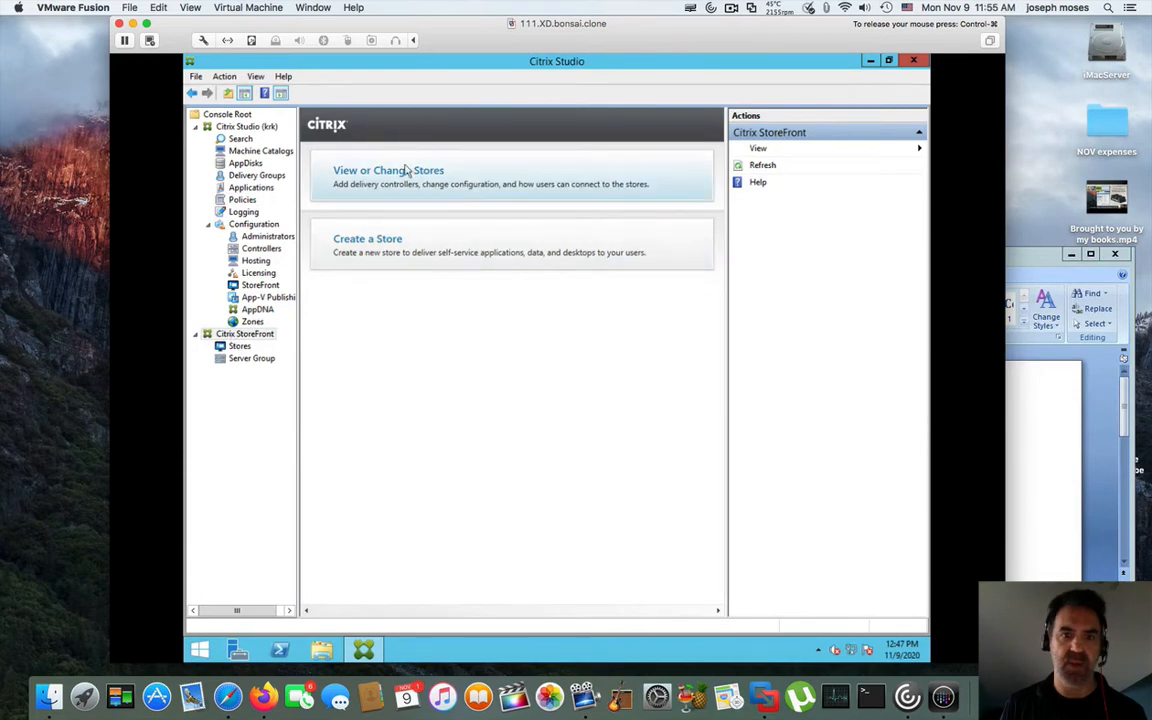
click(232, 346)
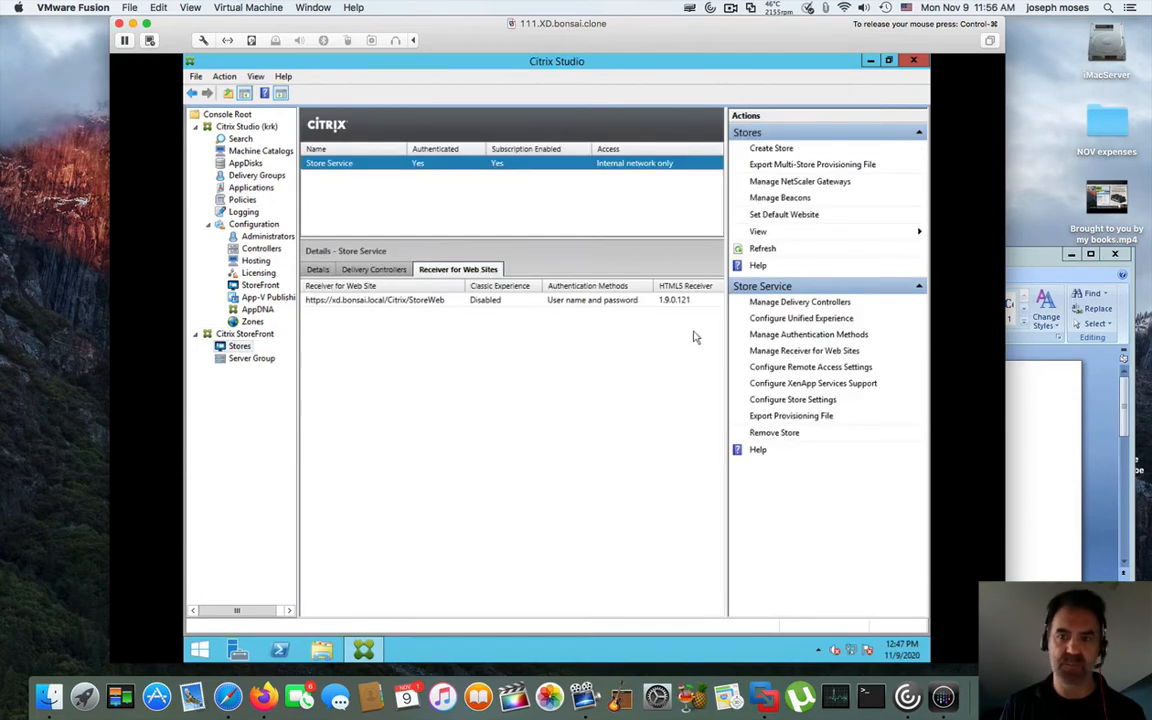
click(800, 368)
click(603, 456)
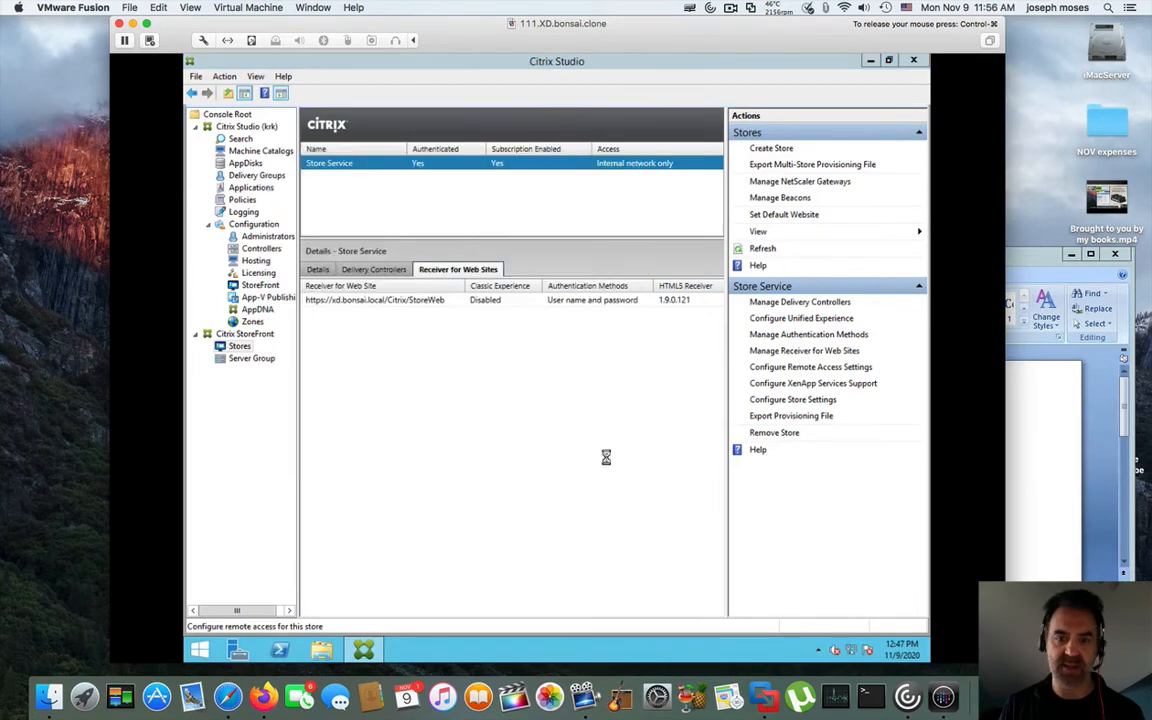
Examine the Deploy Citrix Receiver options of the store's Receiver for Web site, and close the configuration without changes
click(800, 352)
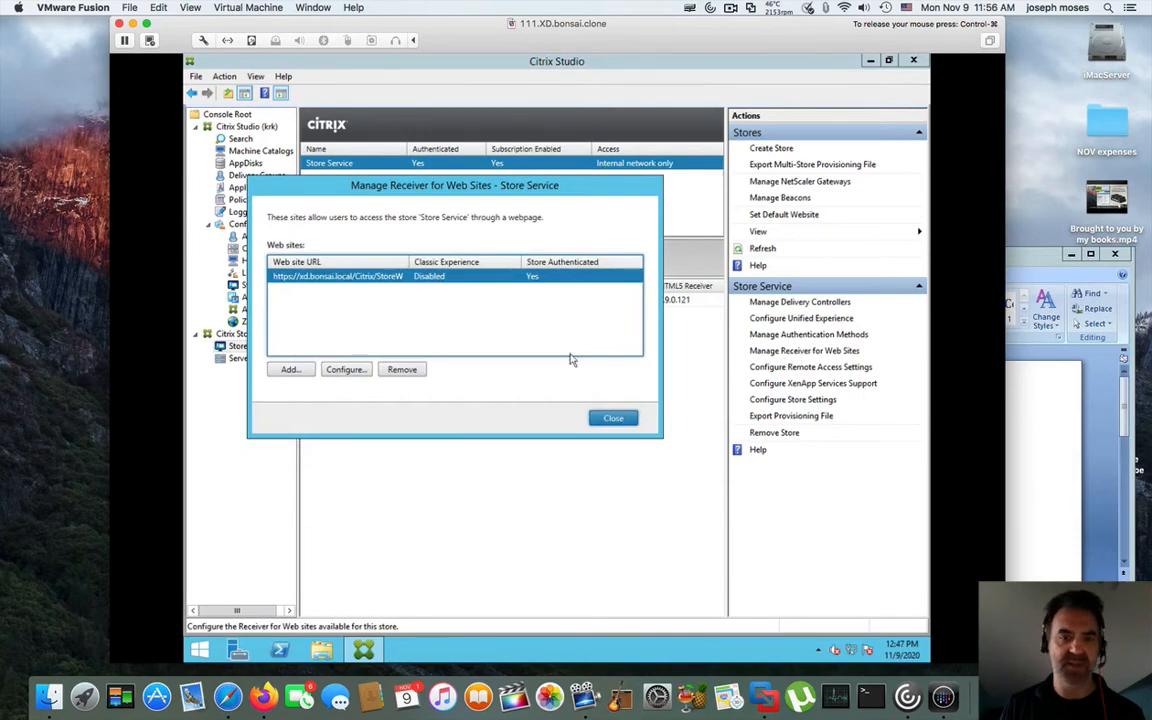
click(347, 370)
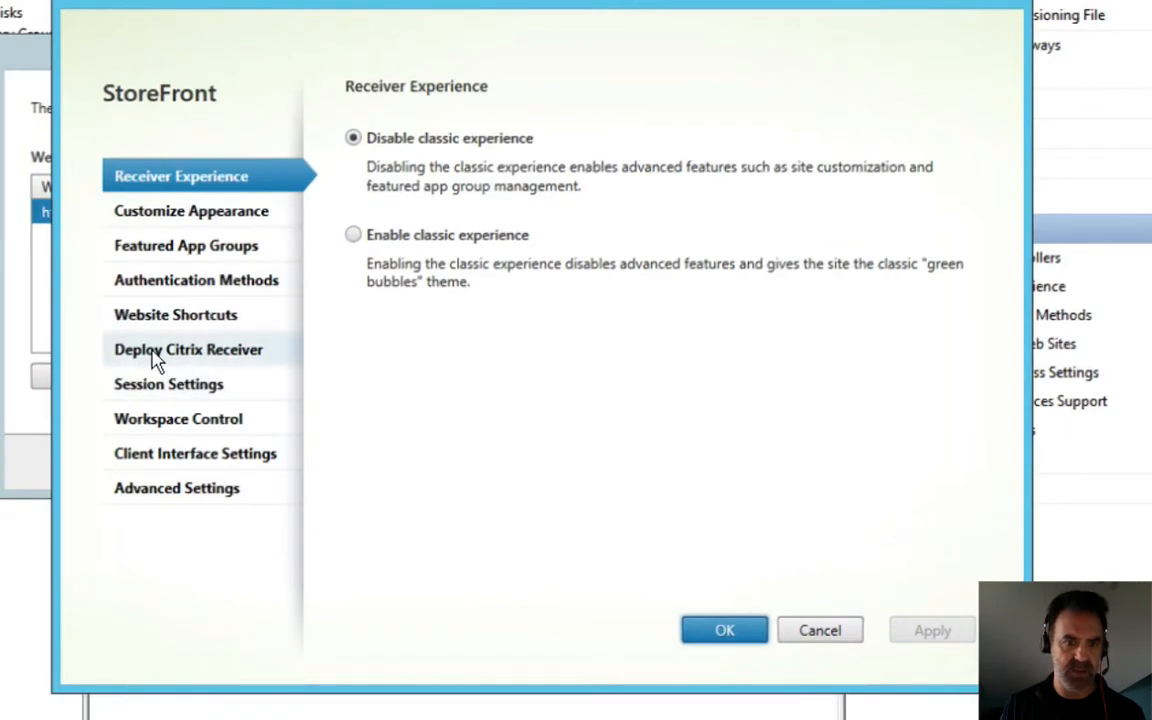
click(155, 358)
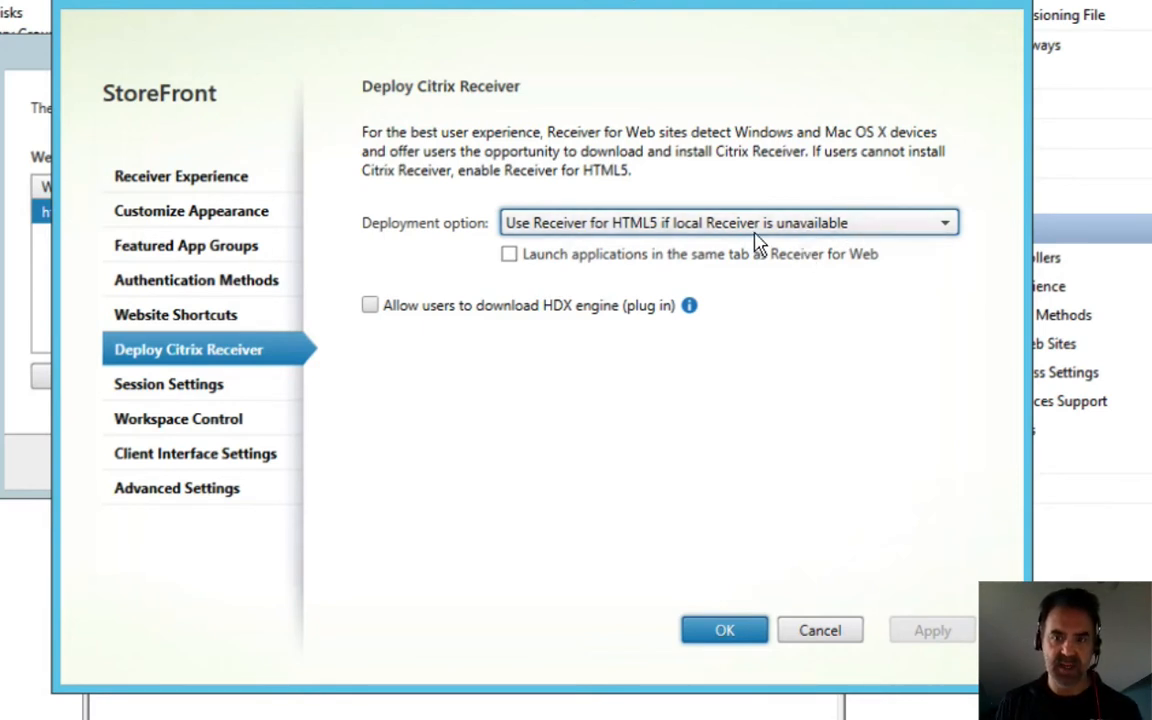
click(820, 632)
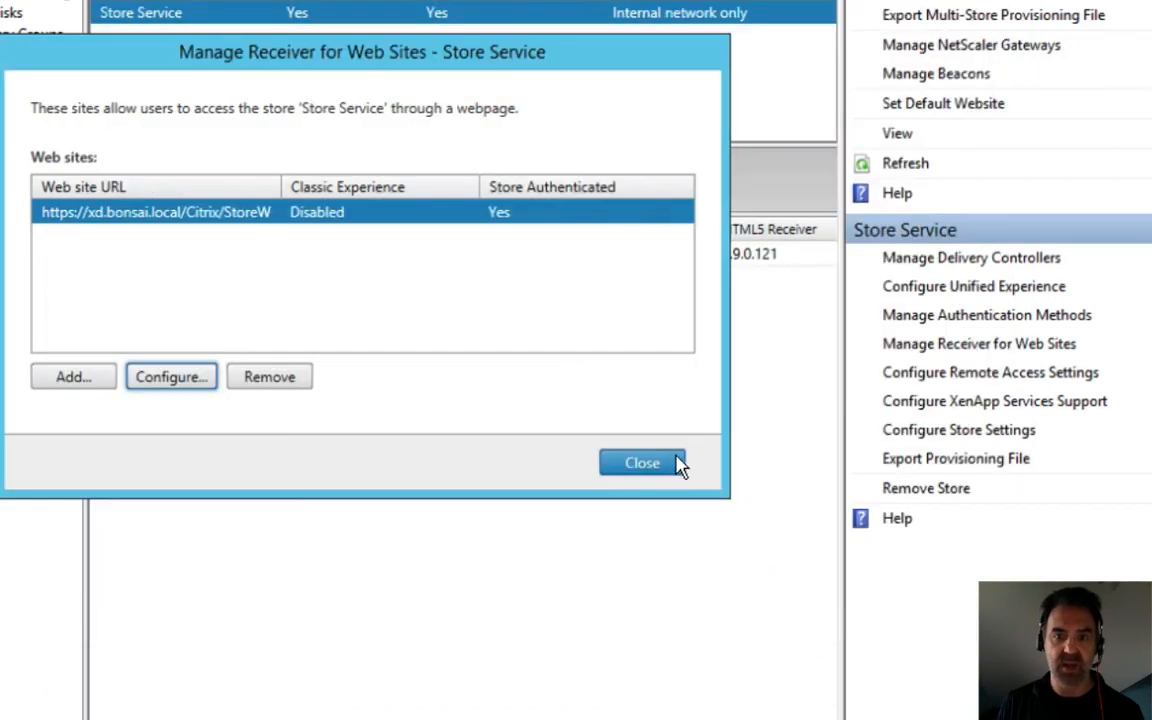
click(672, 460)
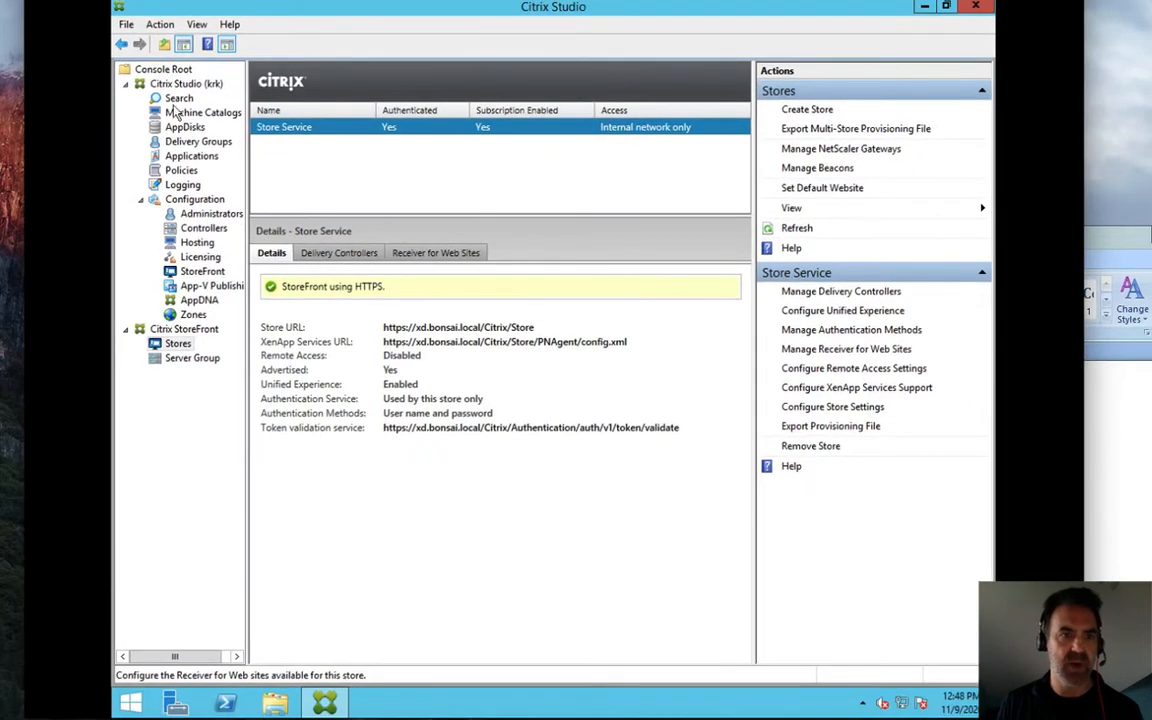
View the overview of the allow html5 websoc policy in Citrix Studio
click(182, 171)
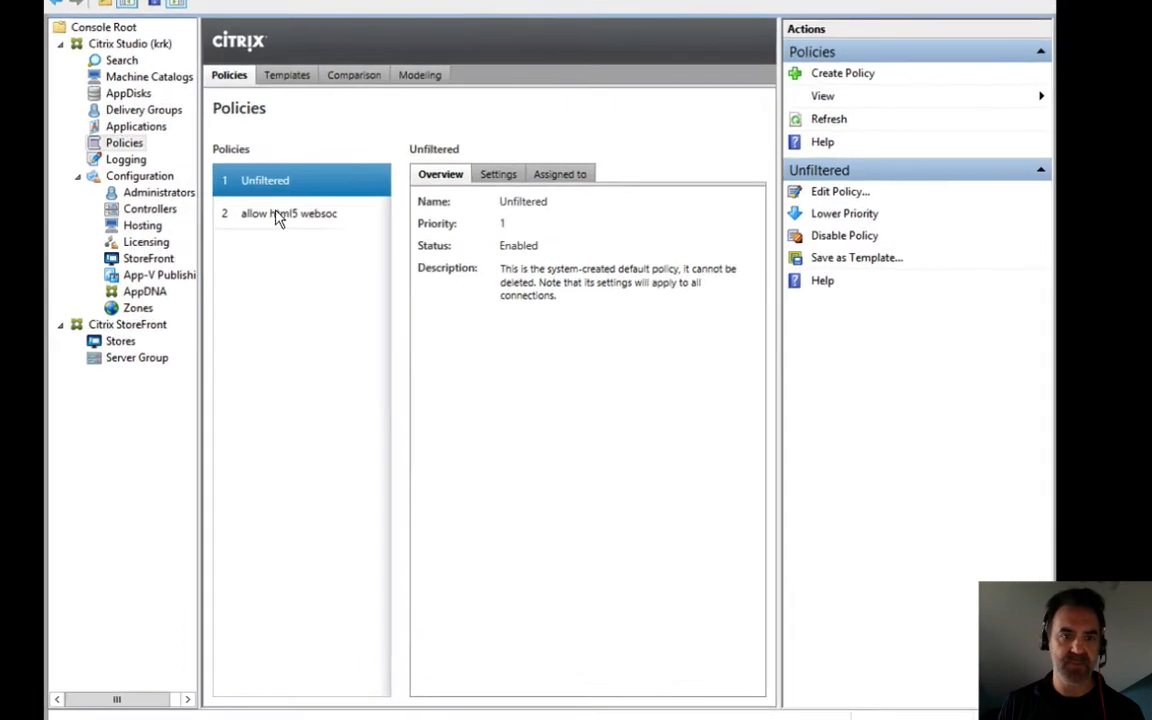
click(313, 234)
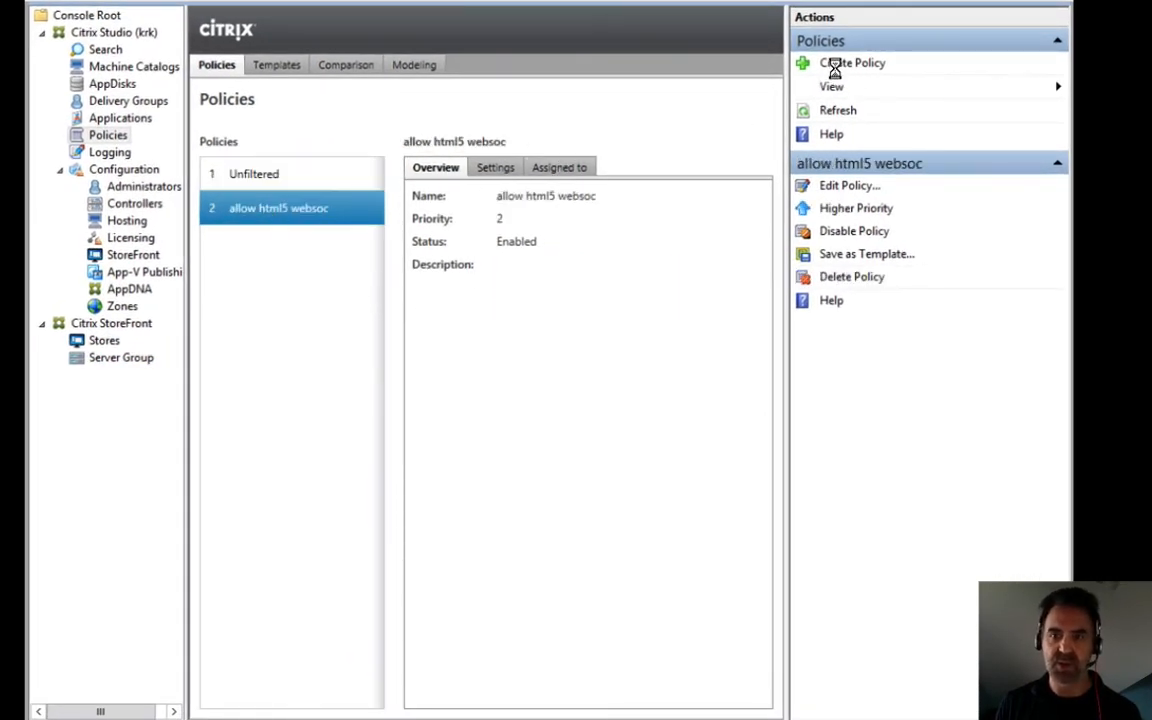
Start a new policy, filter its settings by "websoc", and set WebSockets connections to Allowed
click(830, 63)
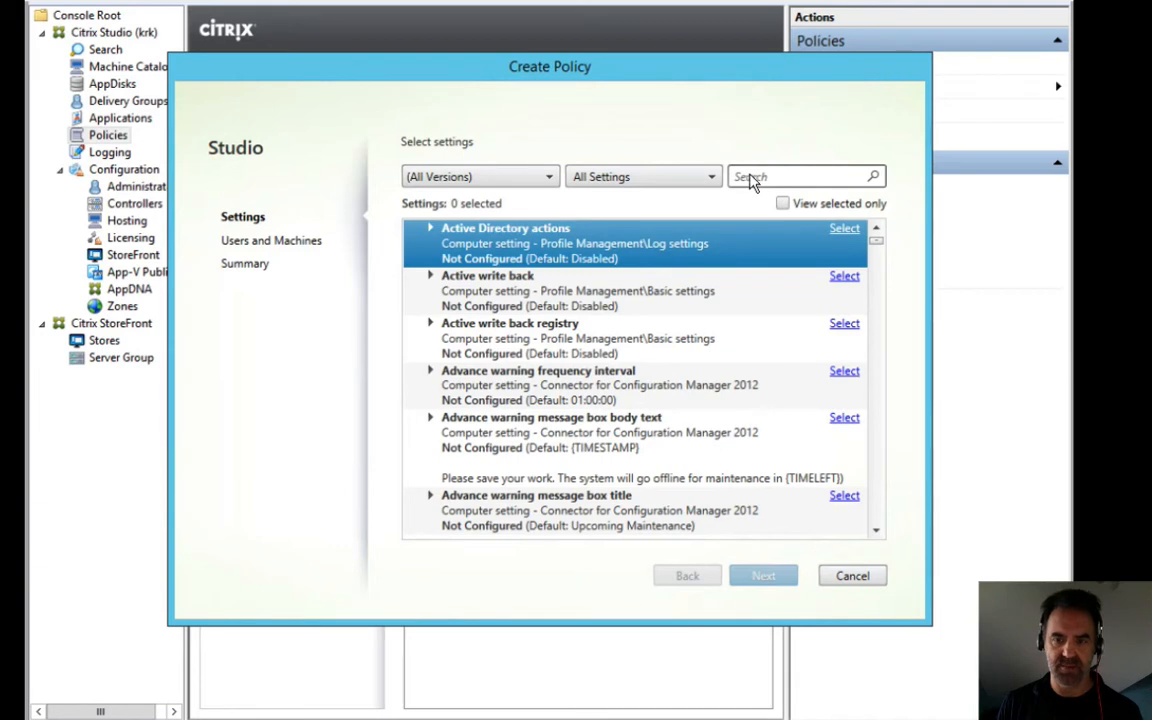
click(752, 177)
text(websoc)
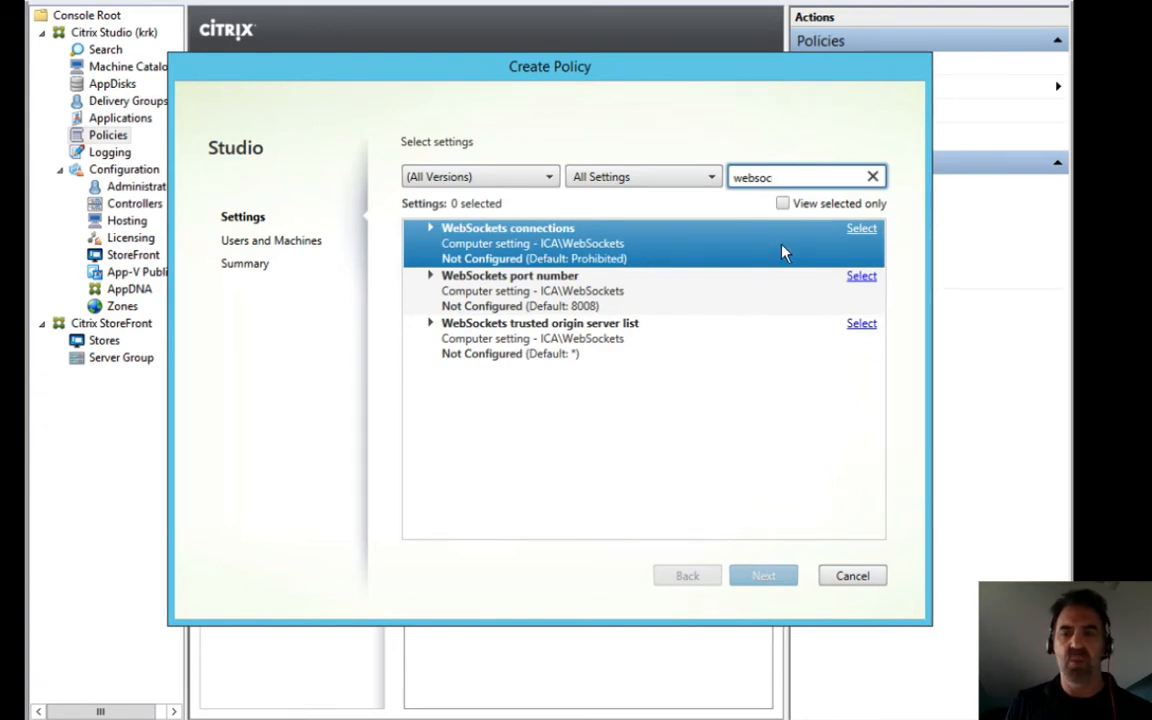
click(862, 230)
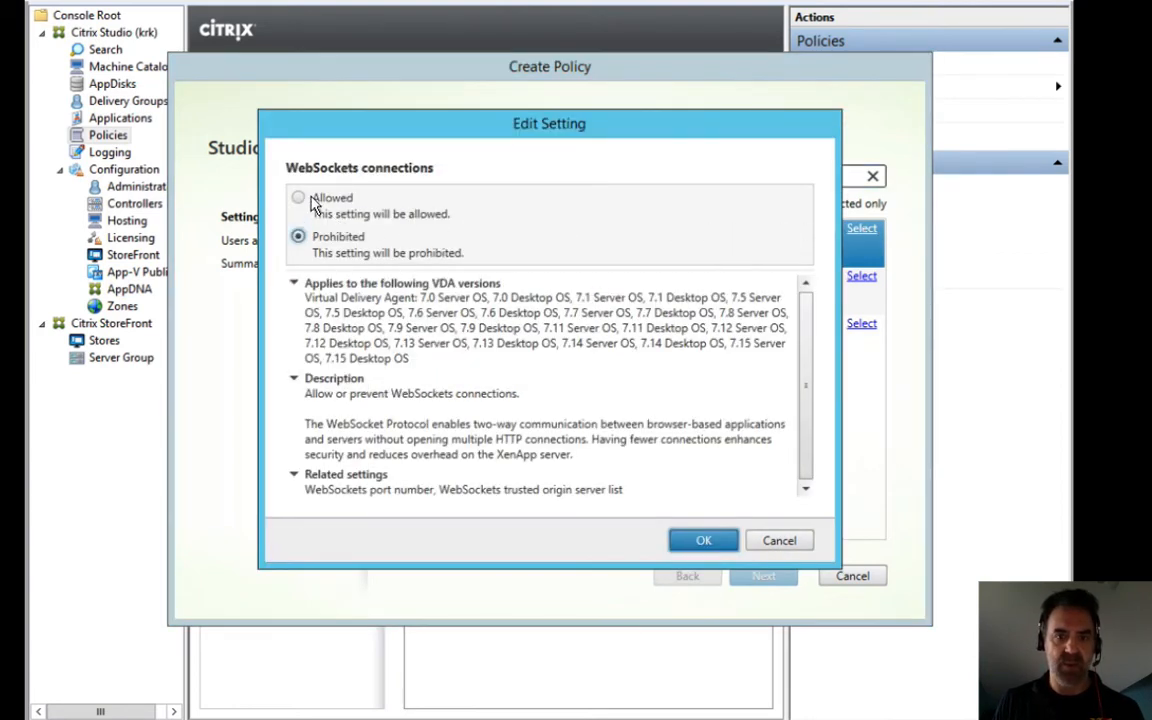
click(299, 199)
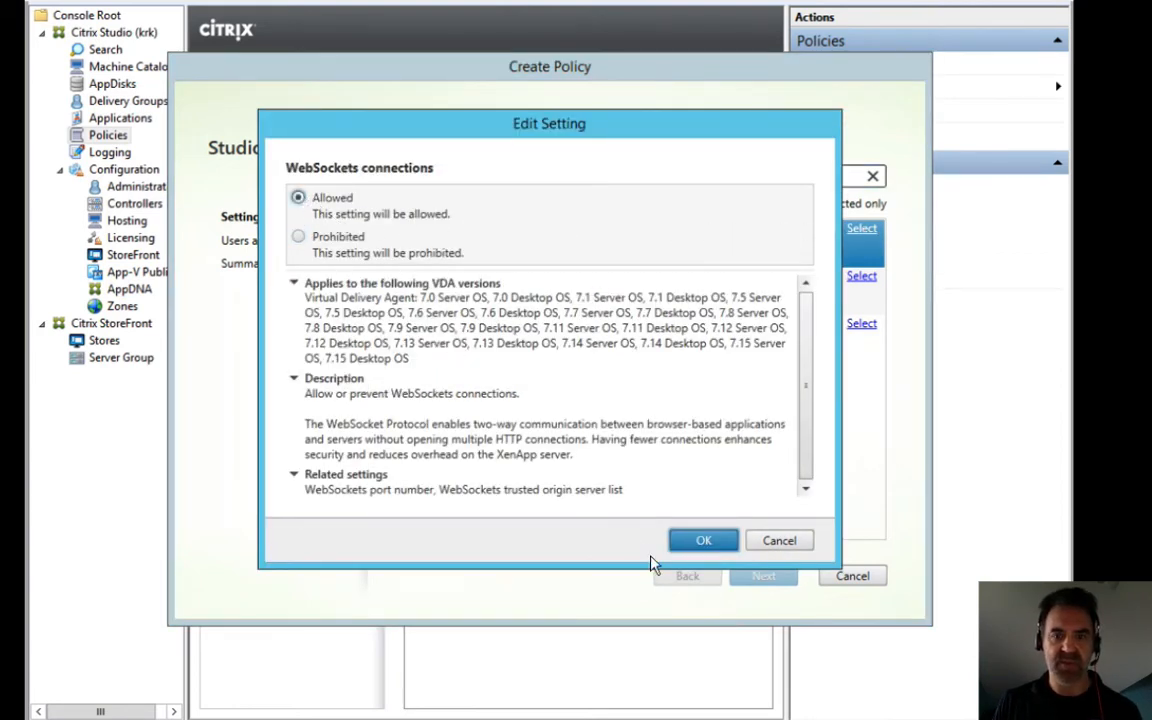
click(704, 541)
Add the WebSockets port number 8008 and the WebSockets trusted origin server list * to the new policy
click(861, 277)
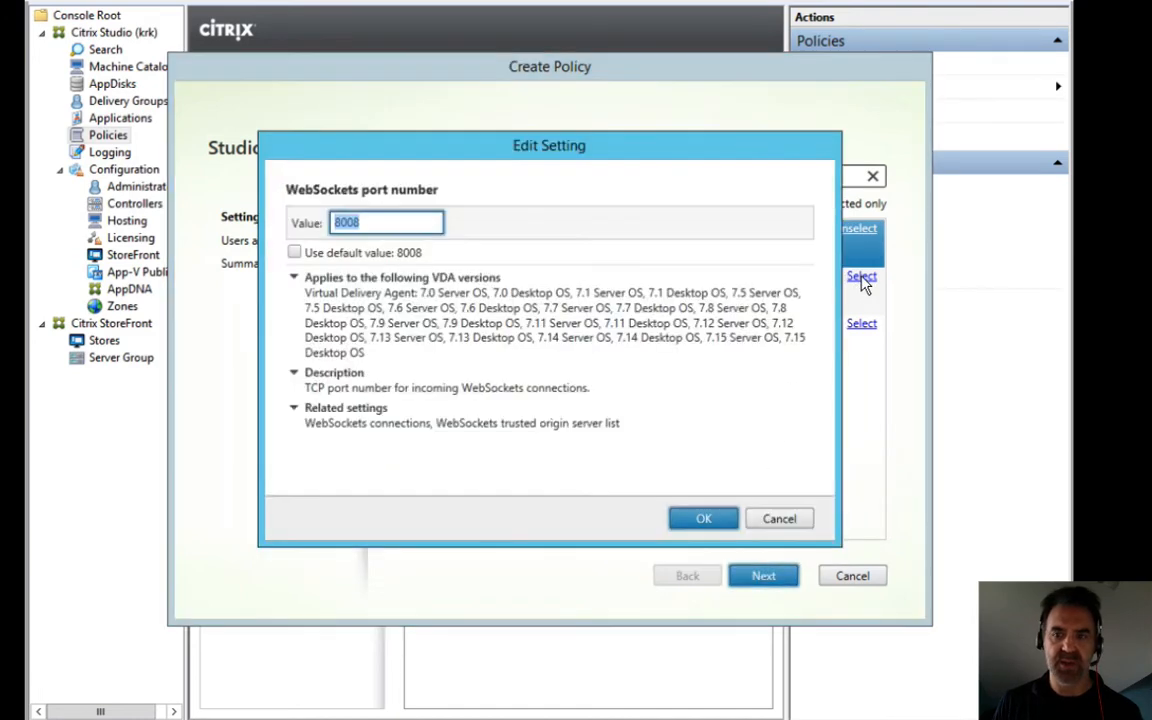
click(704, 520)
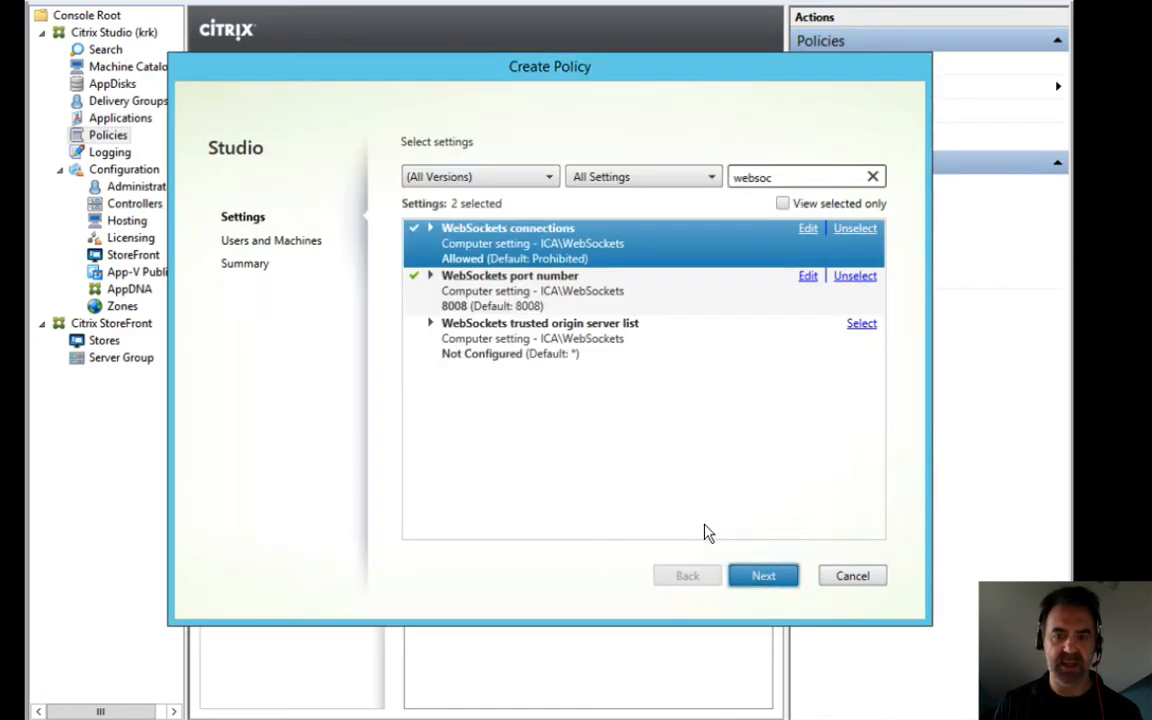
click(856, 328)
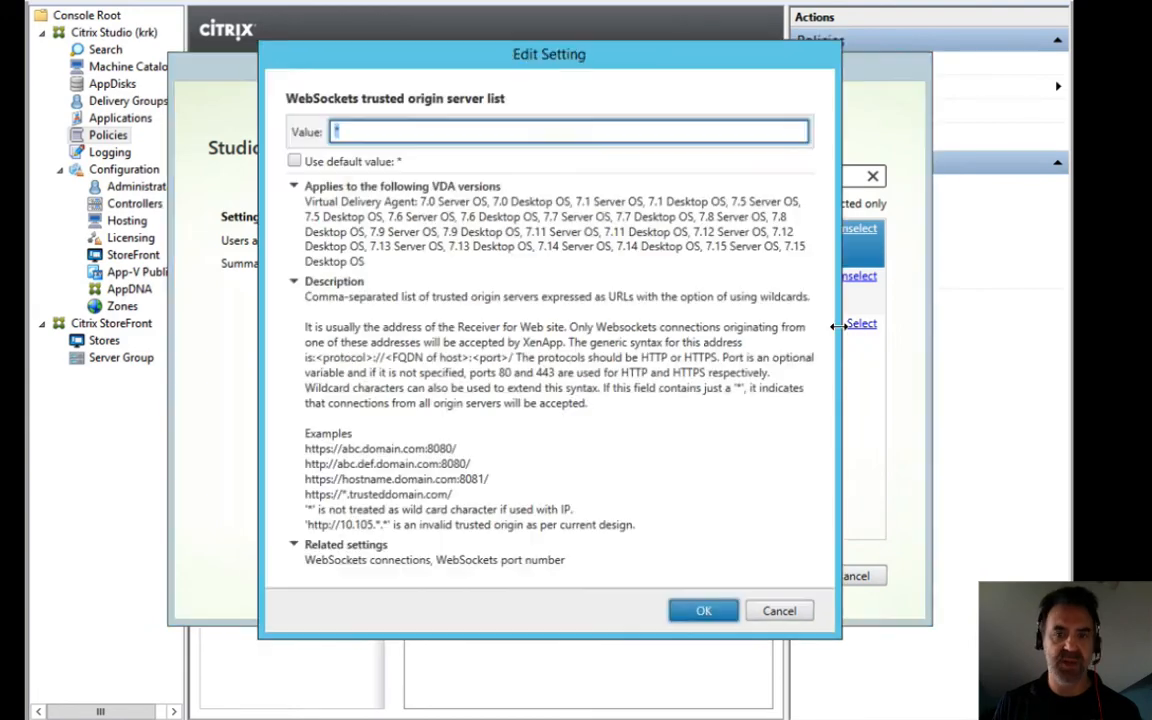
click(694, 616)
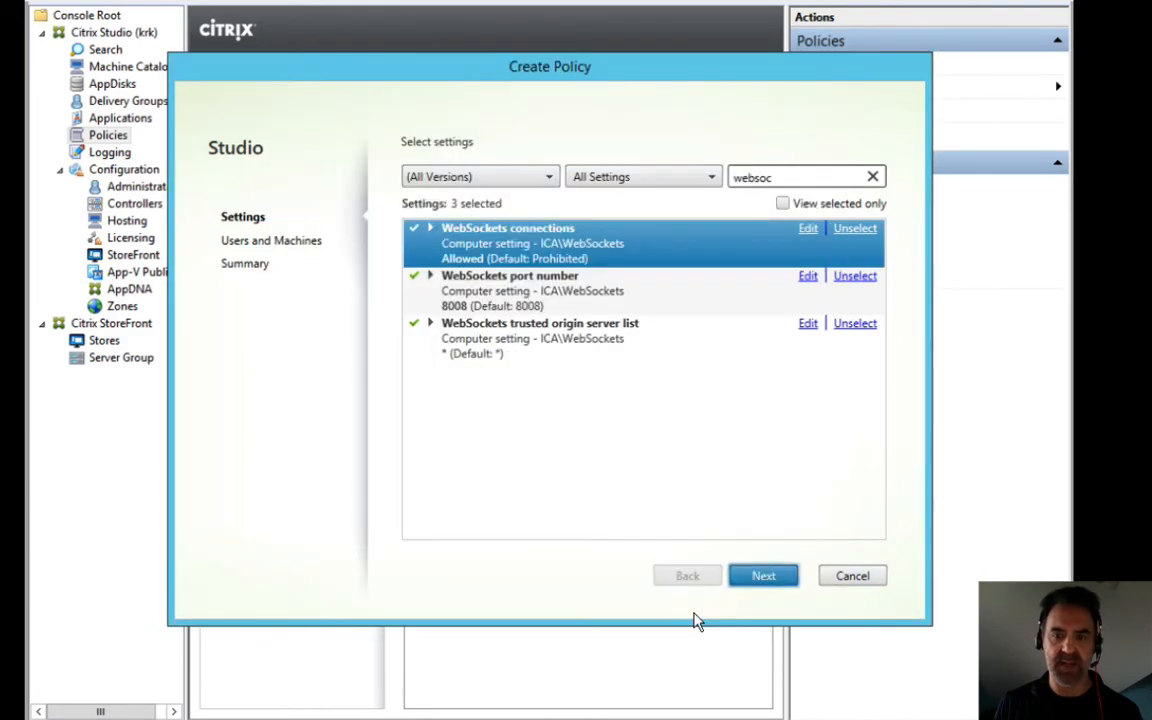
Continue to the policy summary without assigning any user or machine objects, enable Policy0, and cancel the policy creation
click(761, 577)
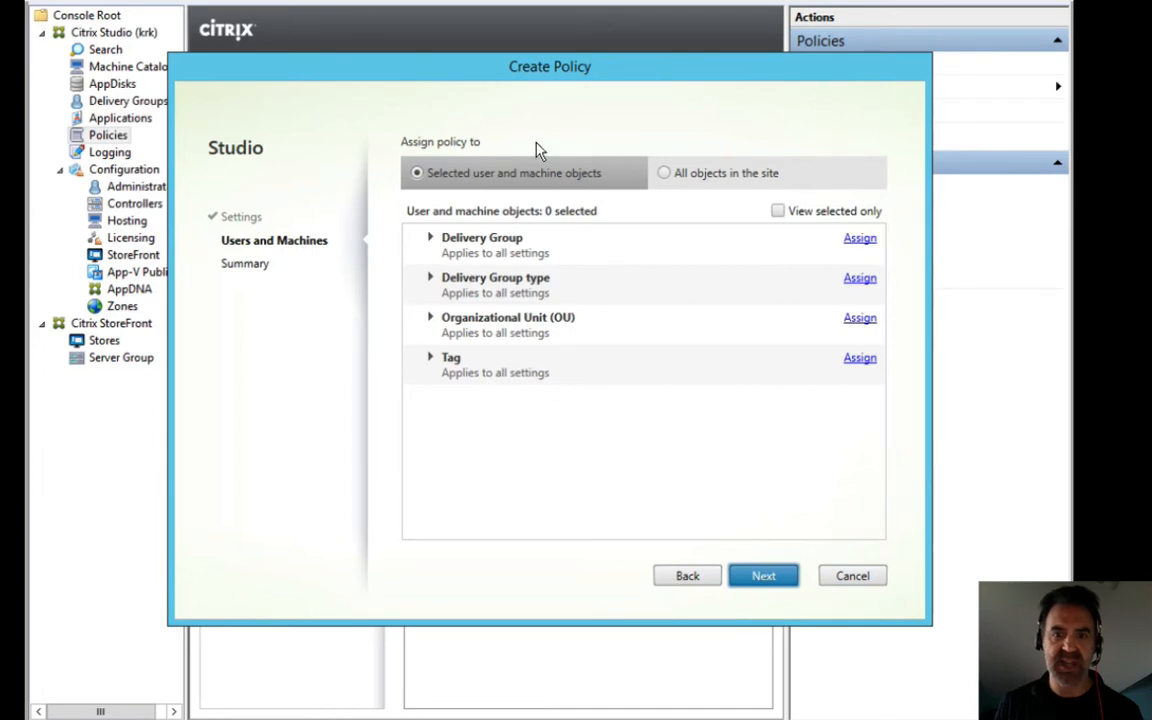
click(763, 577)
double_click(514, 208)
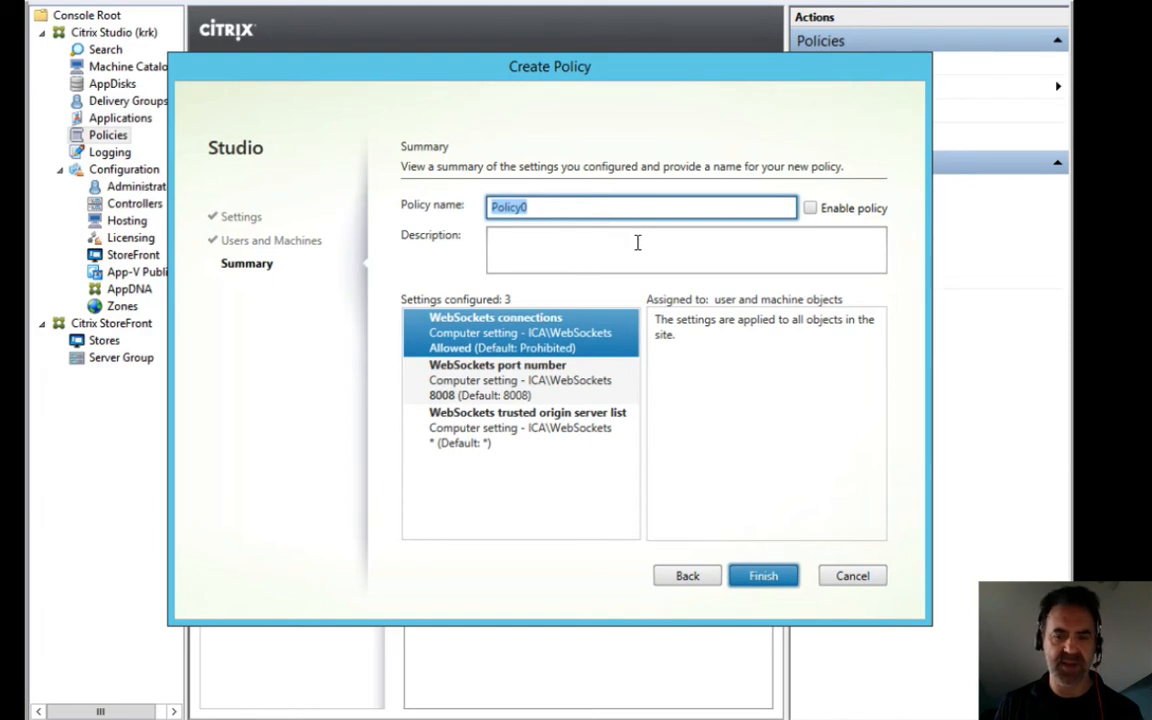
click(809, 209)
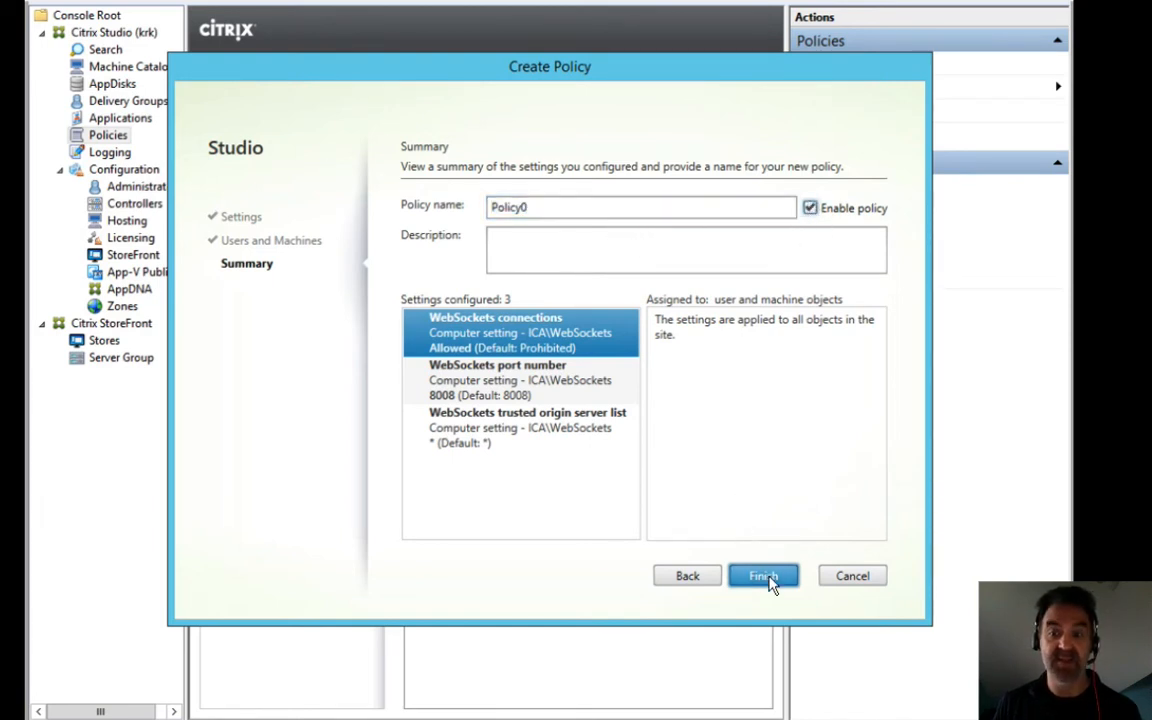
click(852, 577)
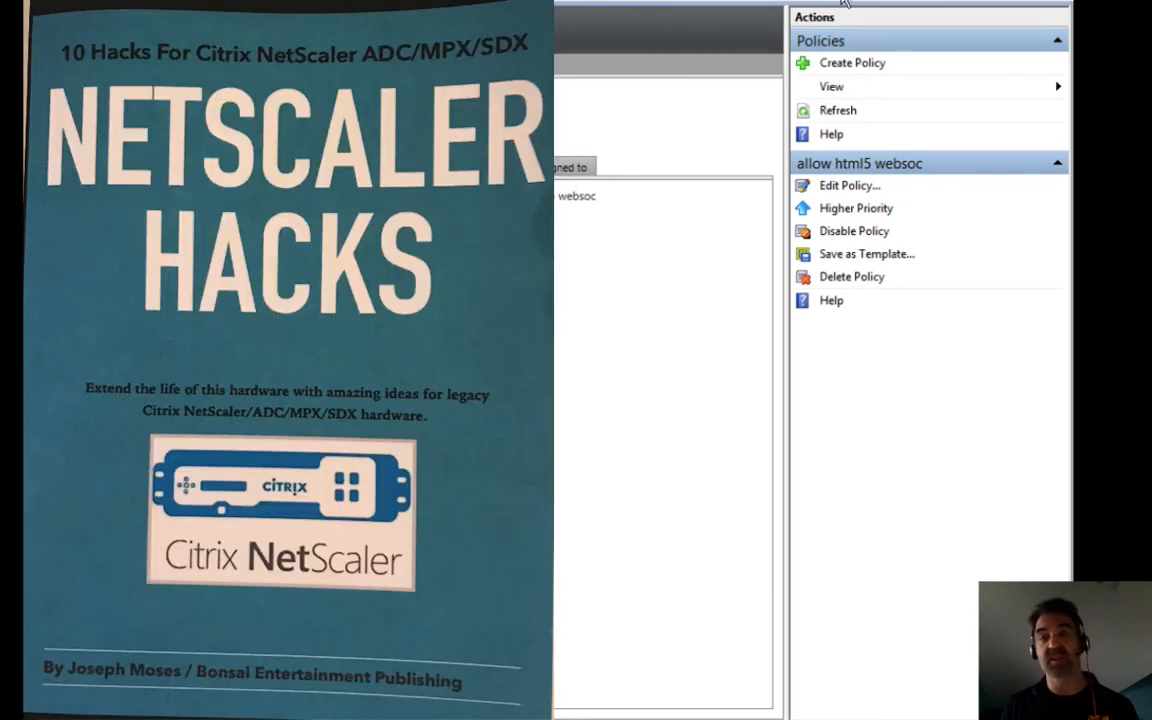
click(760, 0)
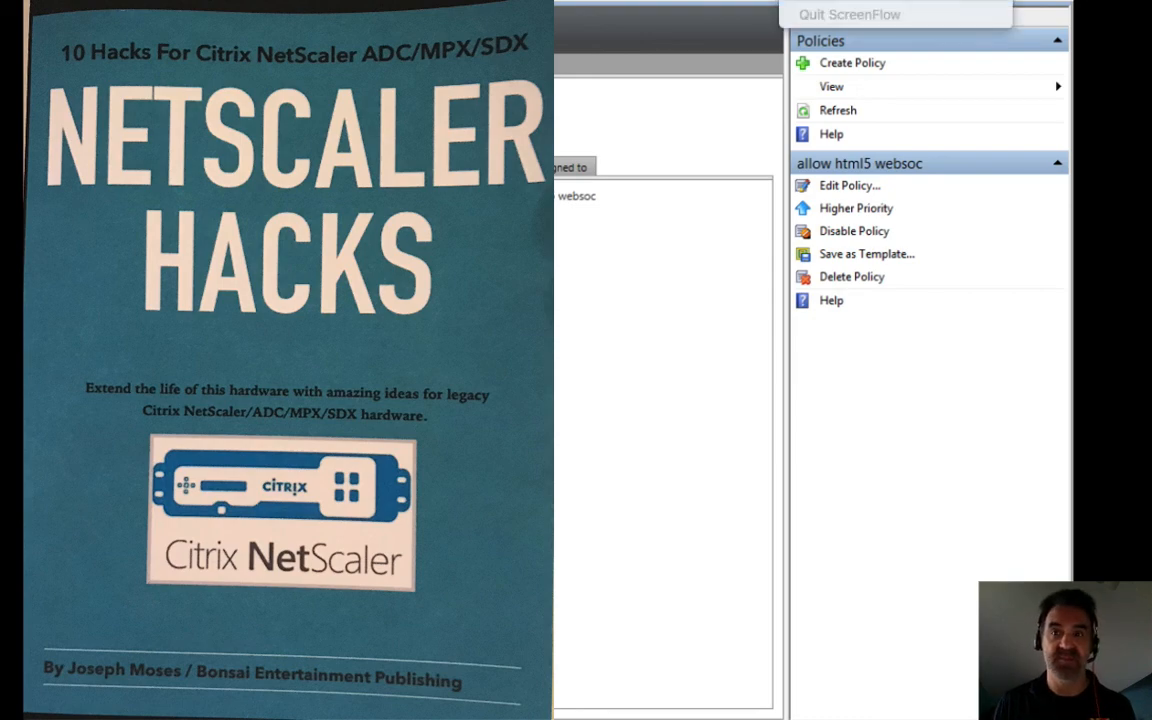